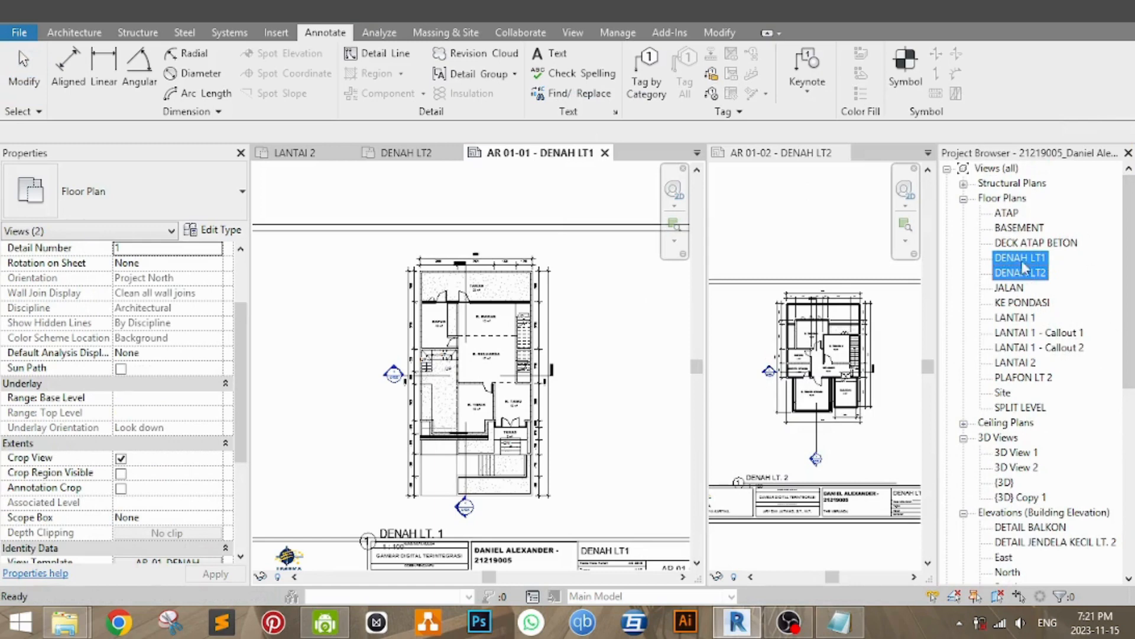
left_click(823, 328)
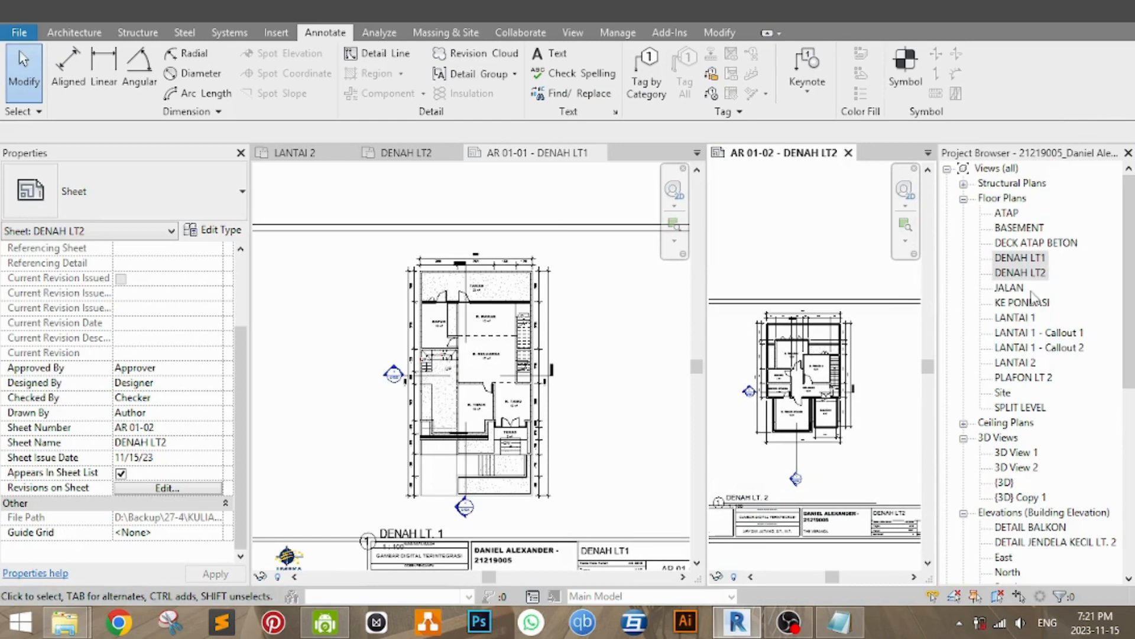
left_click_drag(1130, 260, 1130, 250)
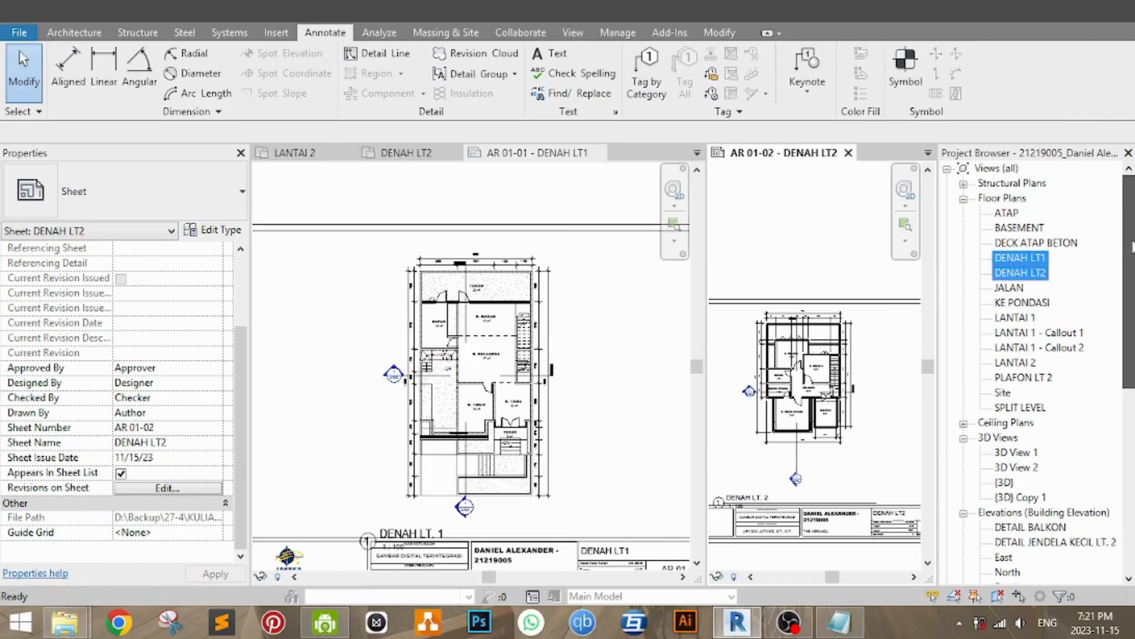
left_click(807, 379)
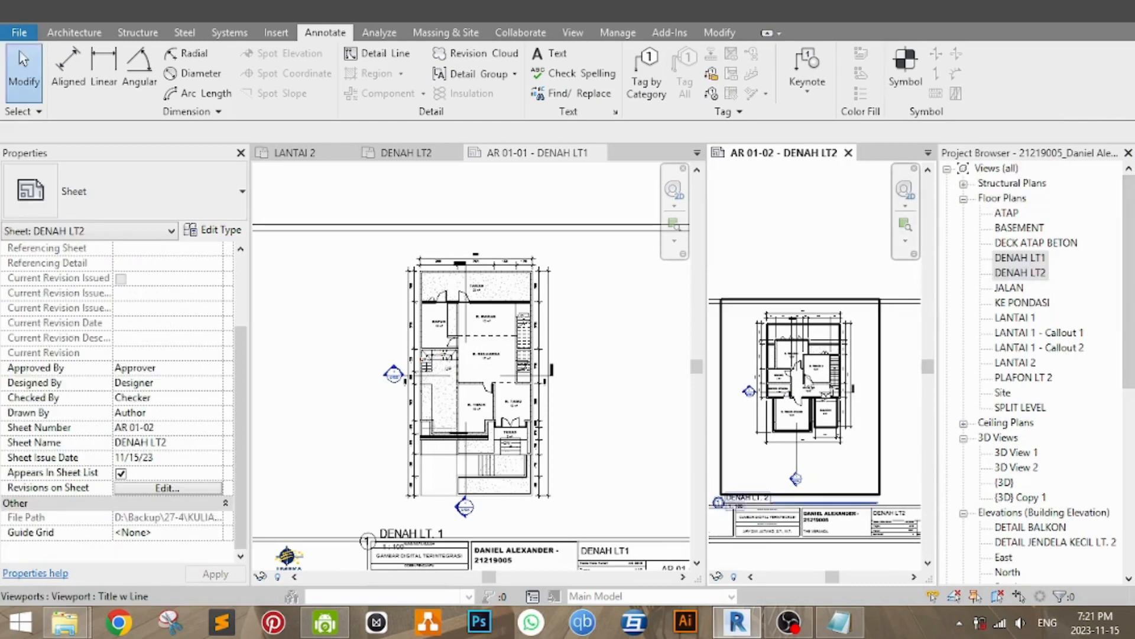
scroll(847, 346, "up", 3)
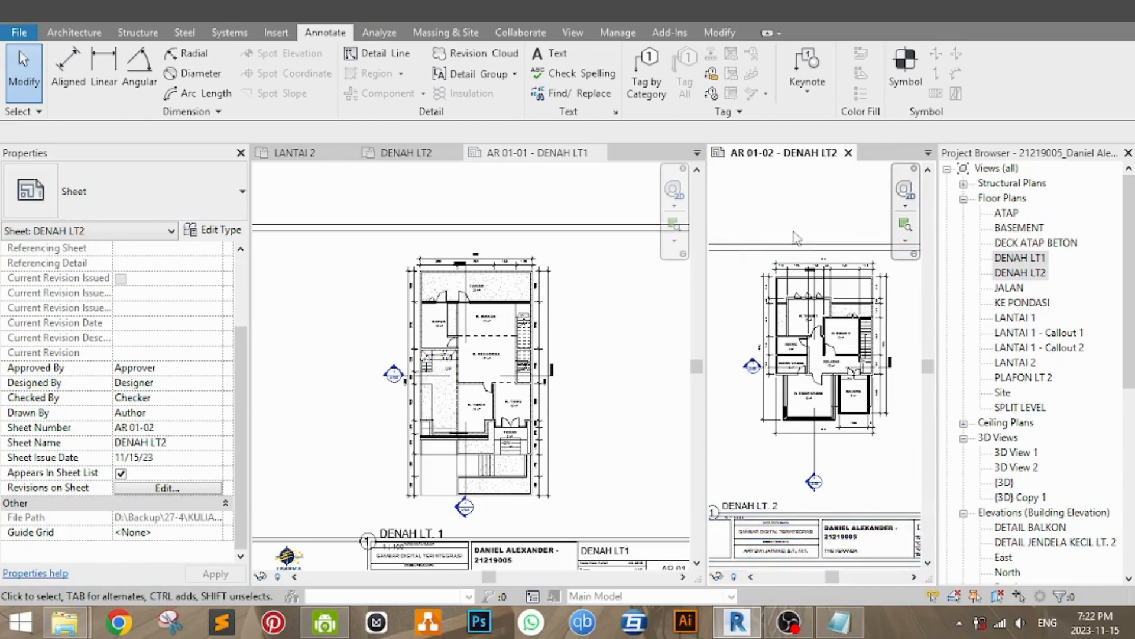
mouse_move(796, 237)
middle_mouse_down()
mouse_move(780, 214)
mouse_move(808, 221)
middle_mouse_up()
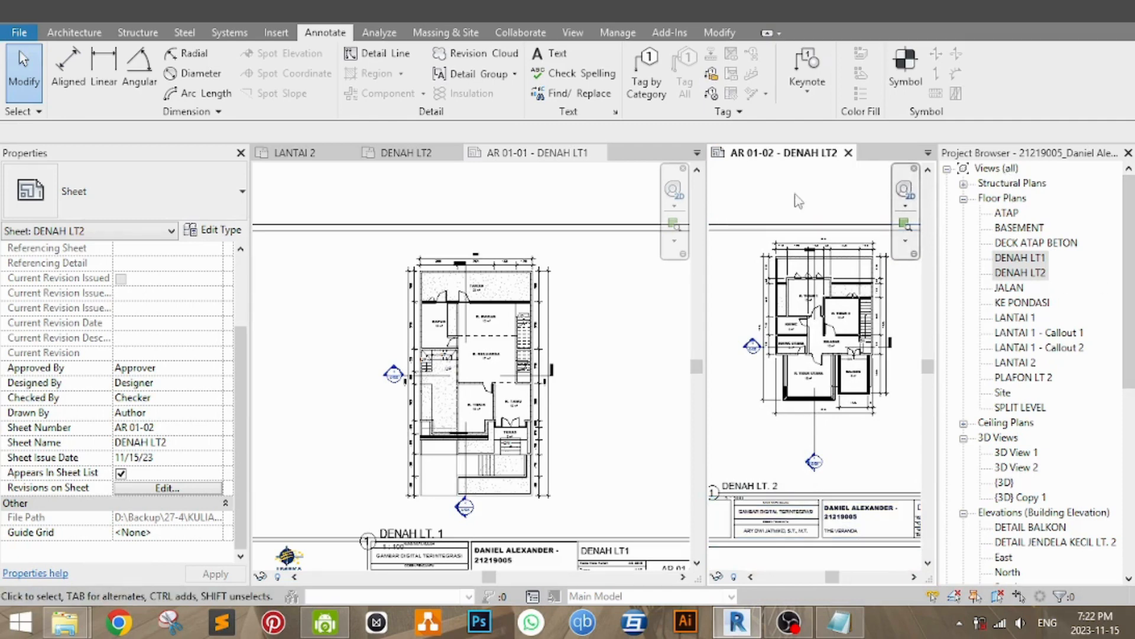
Step: Start a new project parameter named KATEGORI VIEW with Text as its parameter type
left_click(618, 33)
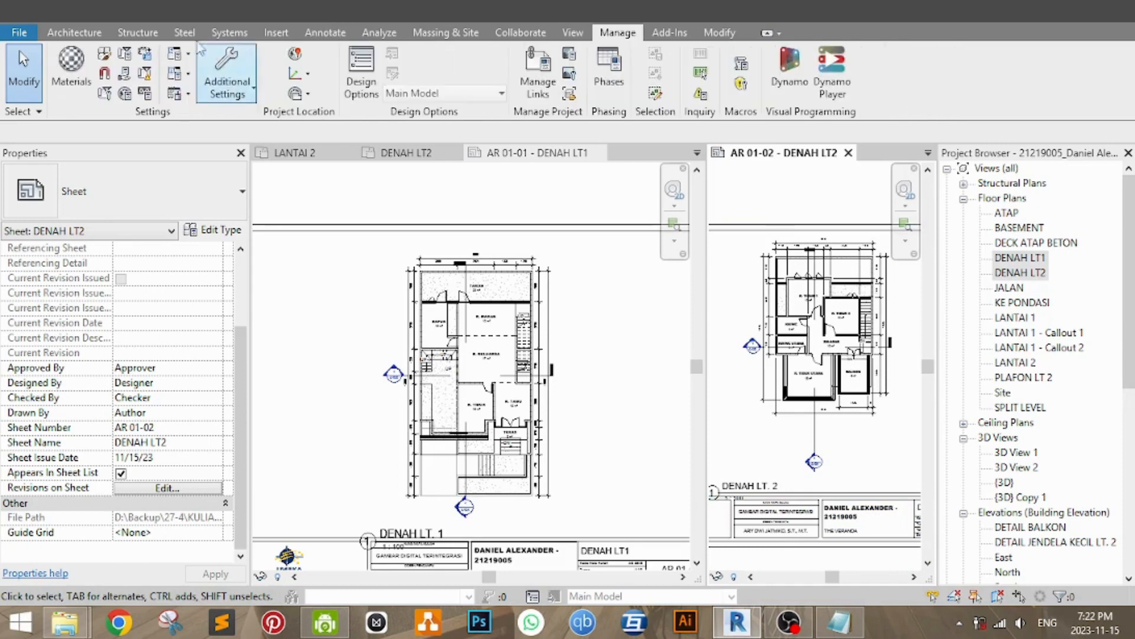
left_click(124, 59)
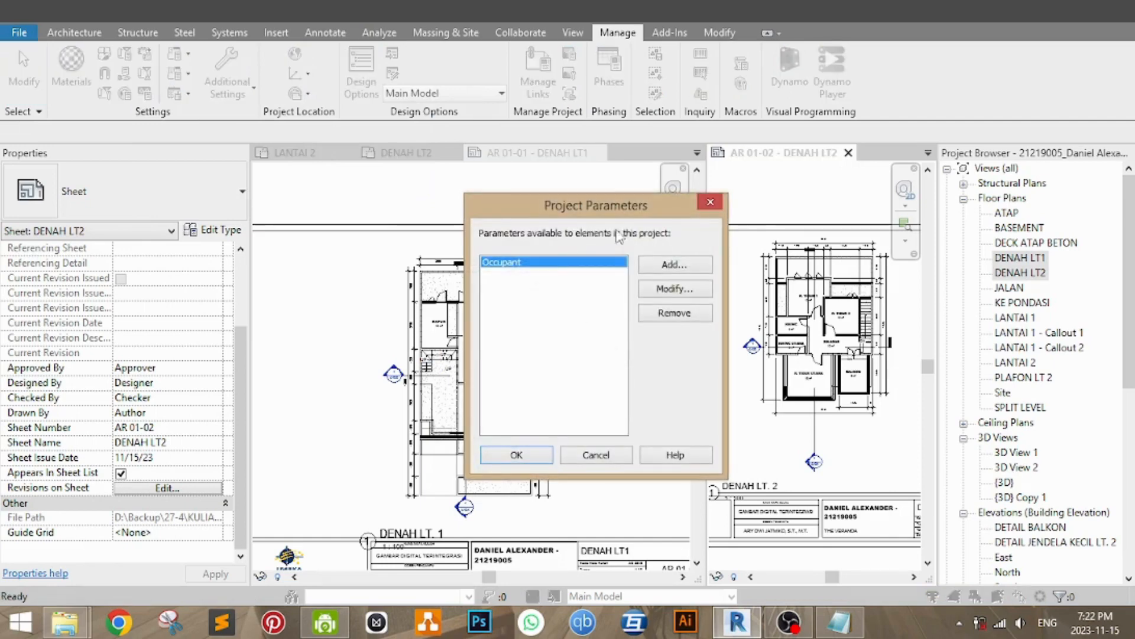
left_click(676, 264)
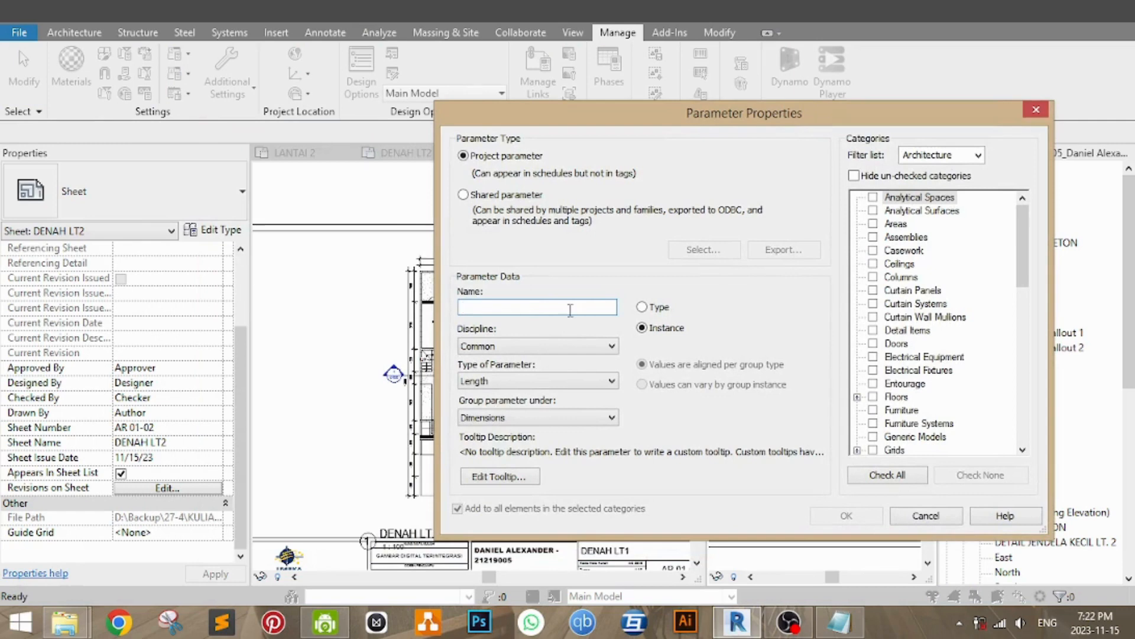
type("kat")
type("KATEGORI VIEW")
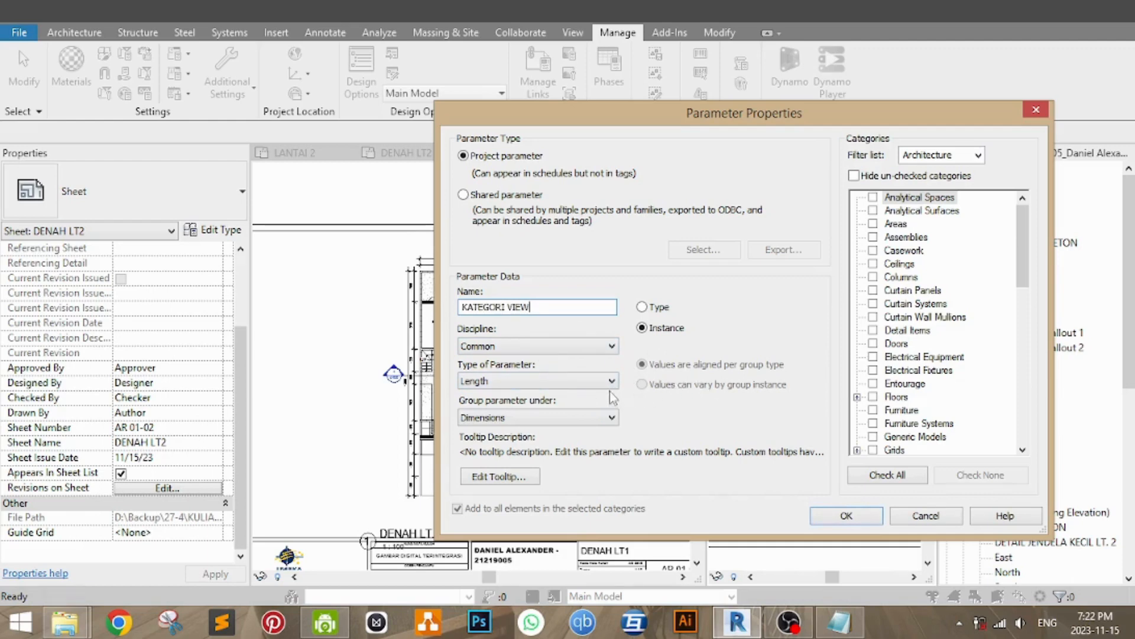
left_click(519, 381)
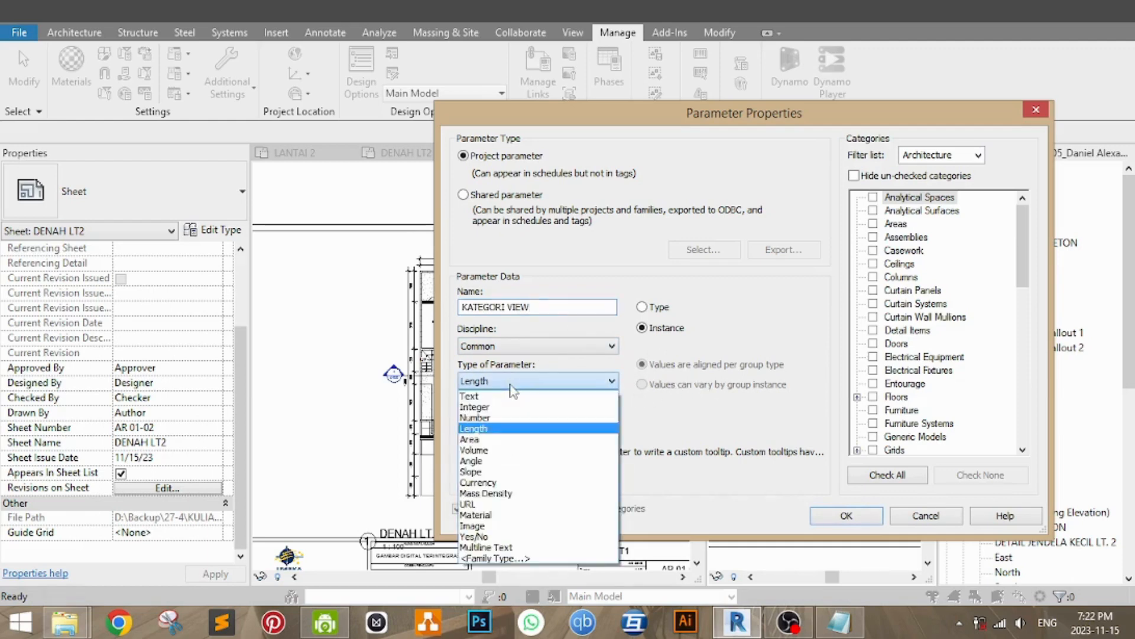
left_click(507, 395)
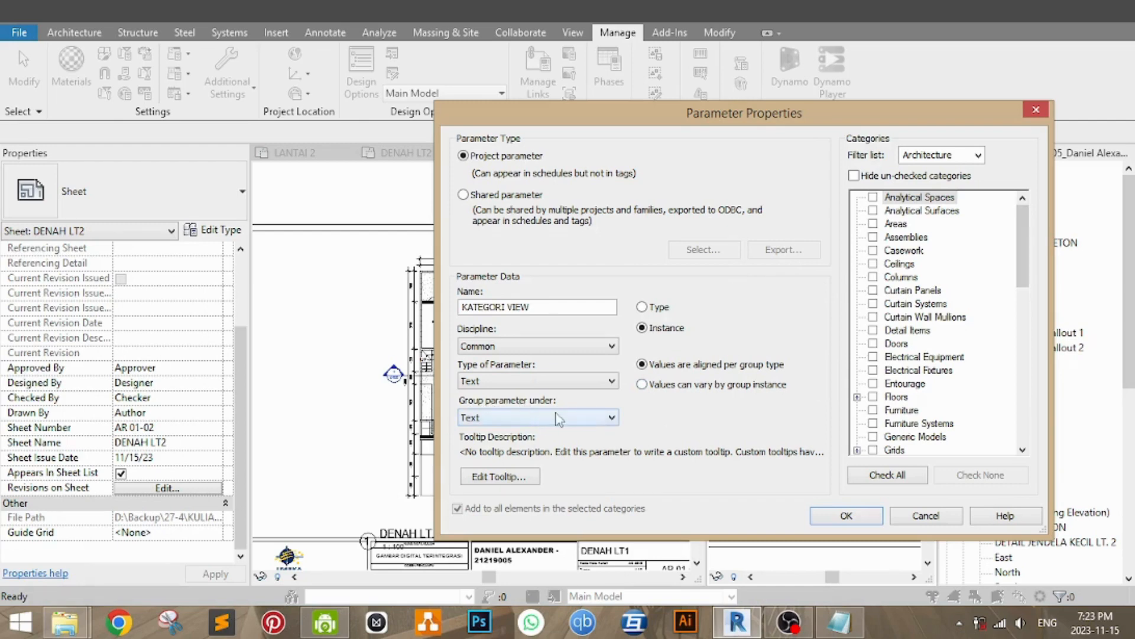
Step: Apply the KATEGORI VIEW parameter to the Views category and accept the new project parameter
left_click_drag(1029, 264, 1048, 442)
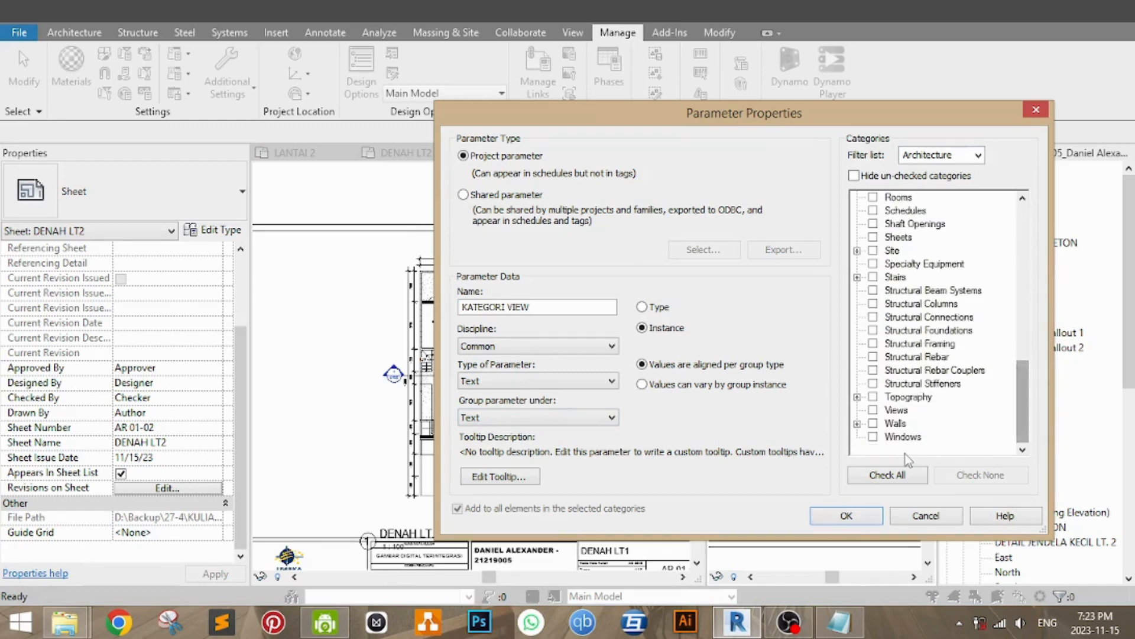
left_click(874, 410)
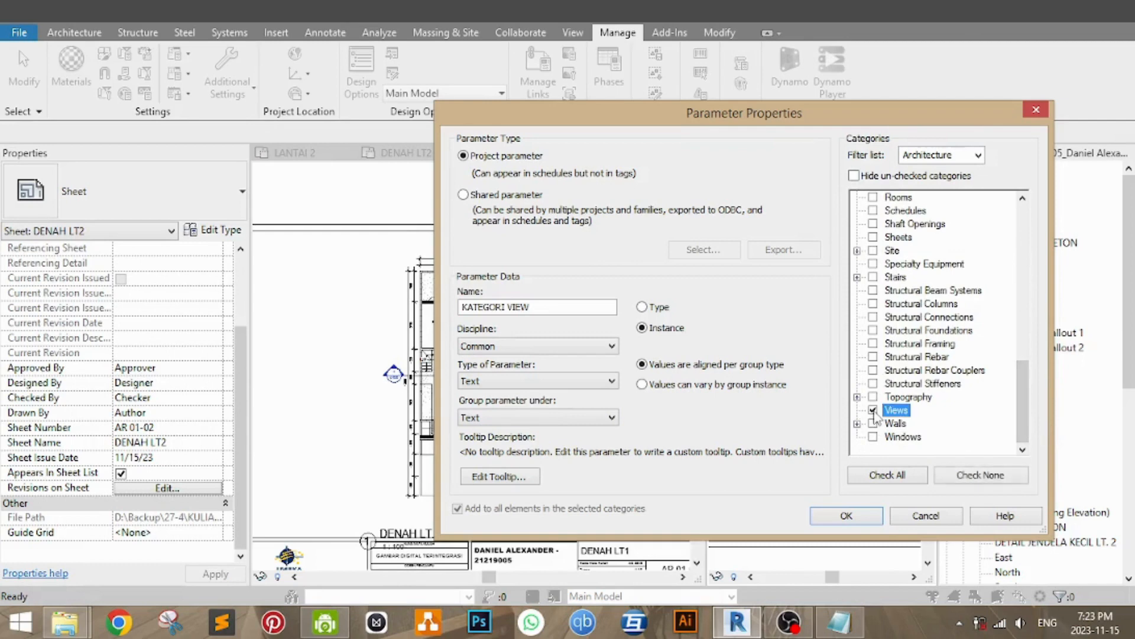
left_click_drag(785, 126, 687, 161)
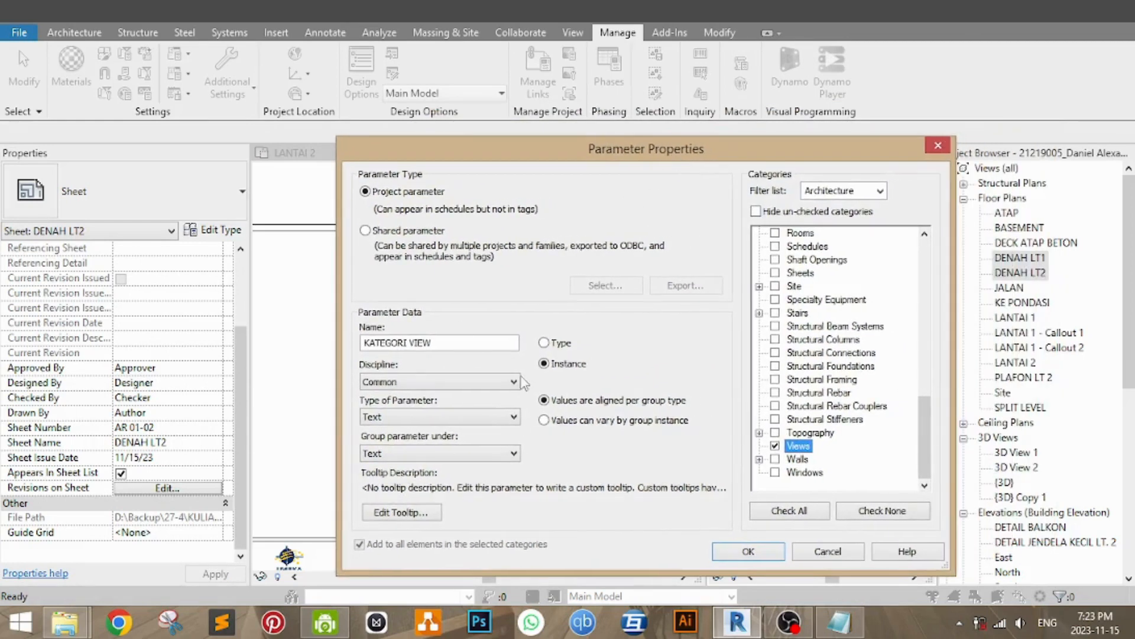
left_click_drag(452, 340, 294, 346)
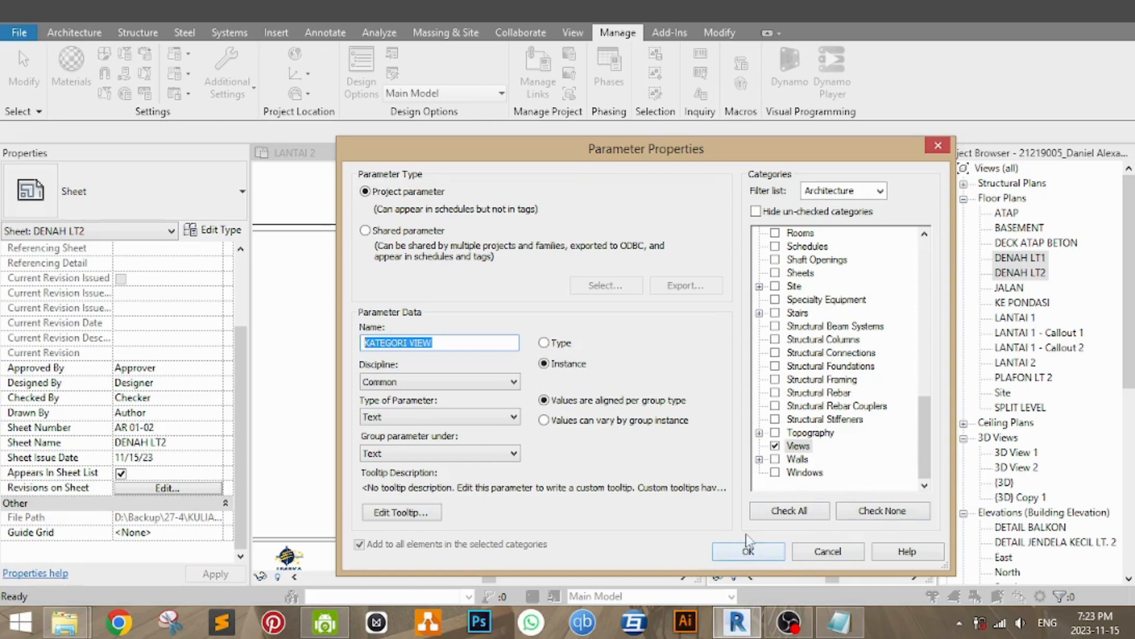
left_click(771, 555)
left_click(511, 453)
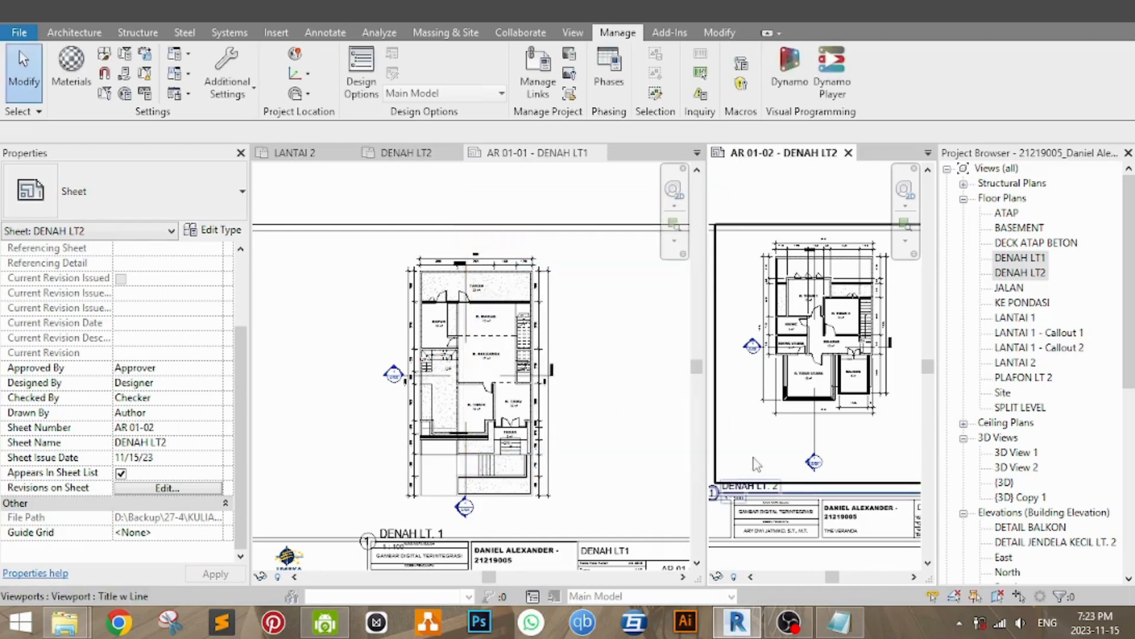
Step: Check the common properties of the DENAH LT1 and DENAH LT2 floor plans for the KATEGORI VIEW parameter
mouse_move(800, 440)
middle_mouse_down()
mouse_move(796, 422)
mouse_move(808, 455)
middle_mouse_up()
left_click(551, 281)
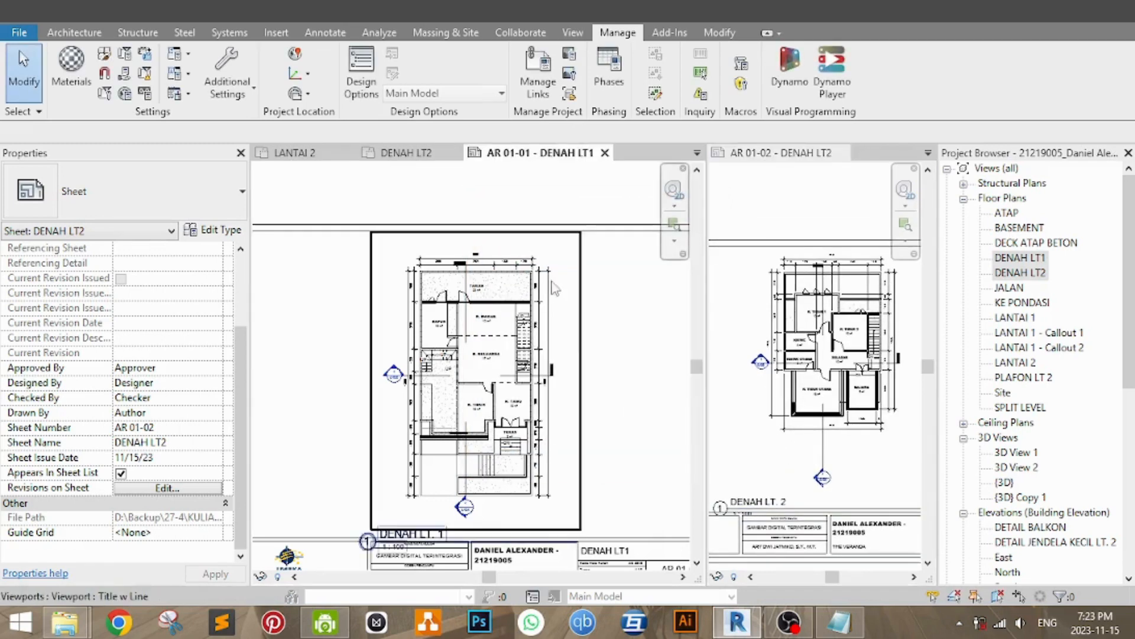
middle_click_drag(519, 372, 544, 379)
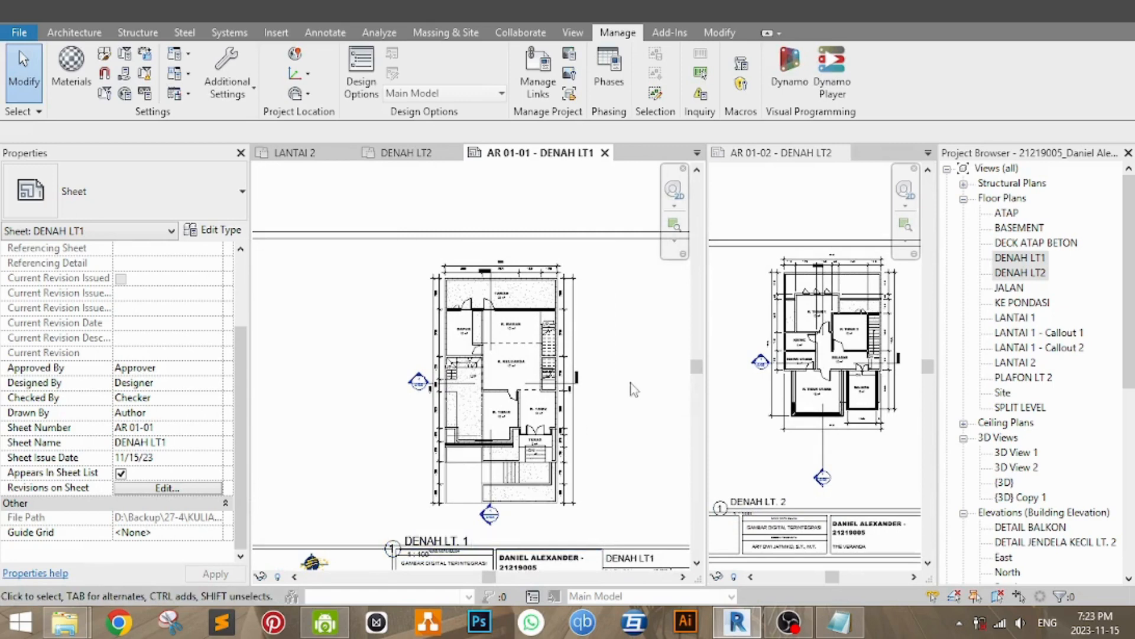
left_click(1036, 258)
left_click(1033, 273, "ctrl")
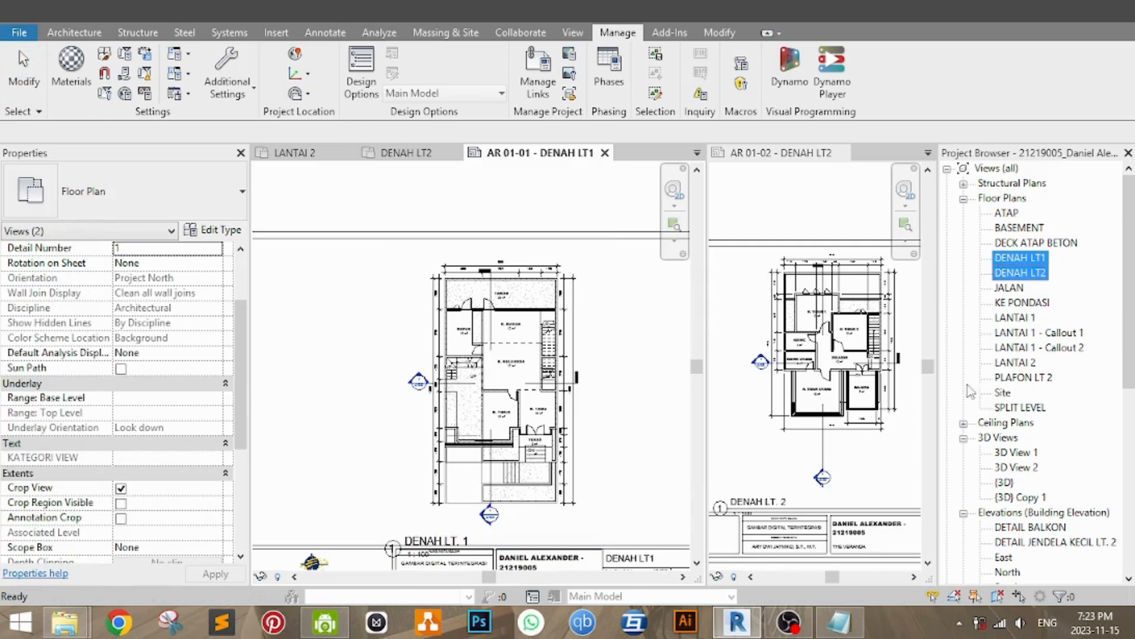
left_click(648, 429)
mouse_move(648, 429)
middle_mouse_down()
mouse_move(643, 441)
mouse_move(641, 430)
middle_mouse_up()
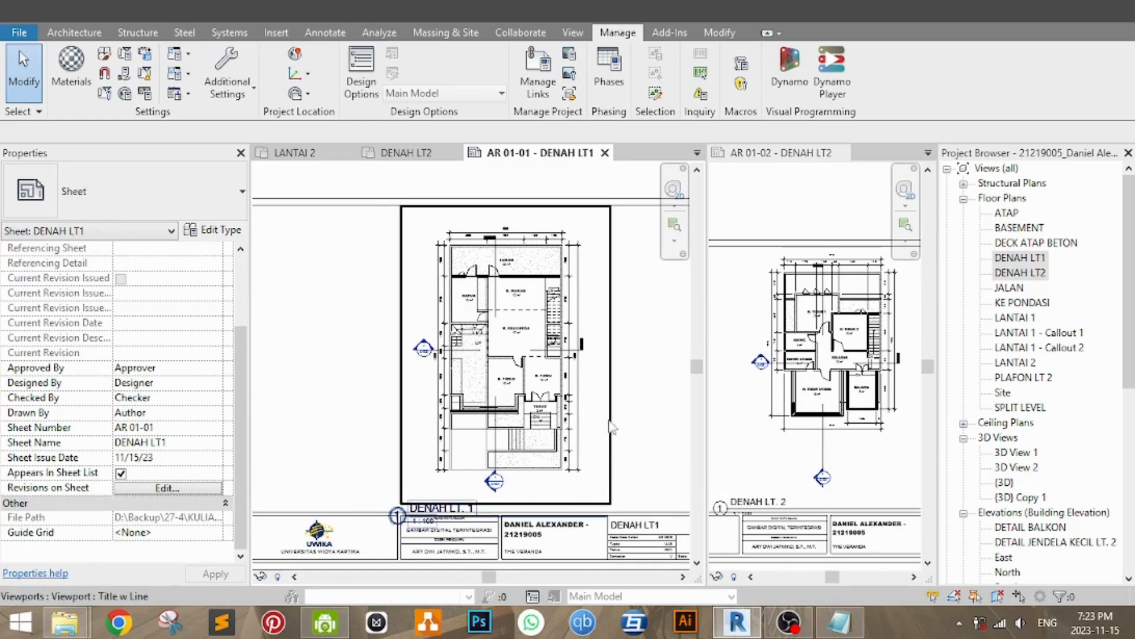
middle_click_drag(623, 420, 623, 419)
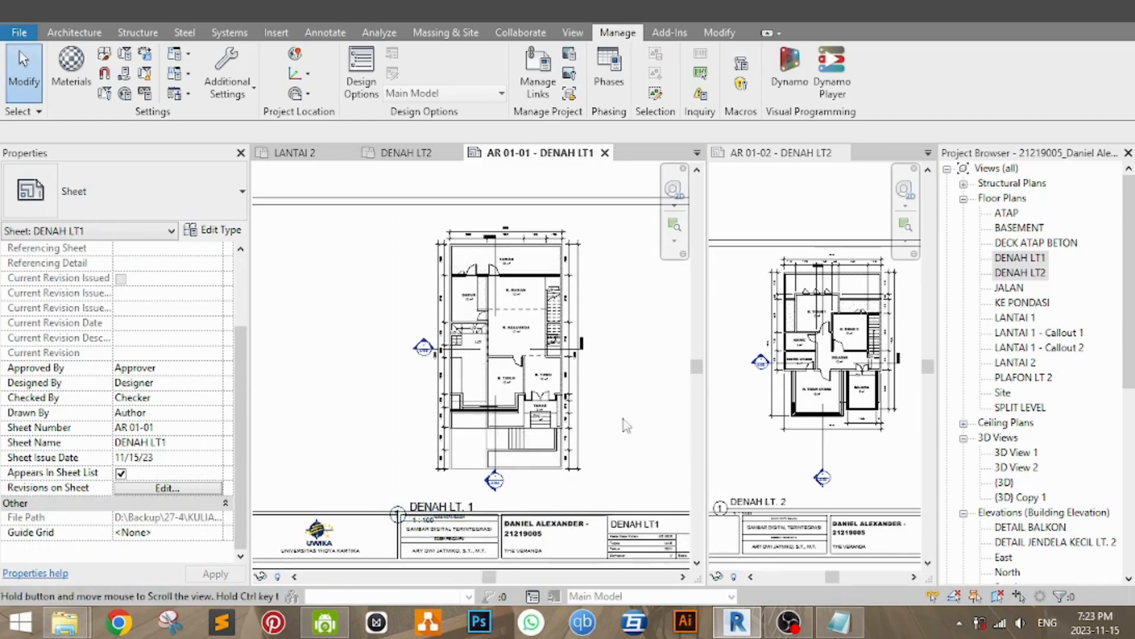
Step: Inspect the text properties of the DENAH LT. 1 viewport on sheet AR 01-01
left_click(515, 361)
scroll(177, 456, "down", 4)
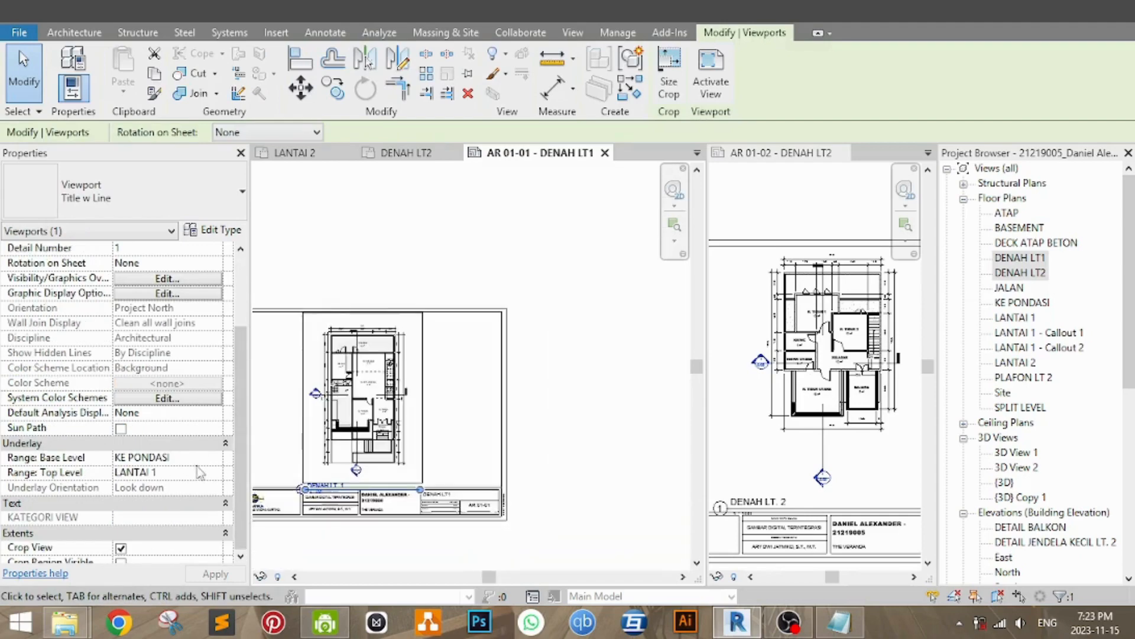
scroll(200, 469, "up", 3)
middle_click_drag(318, 423, 337, 406)
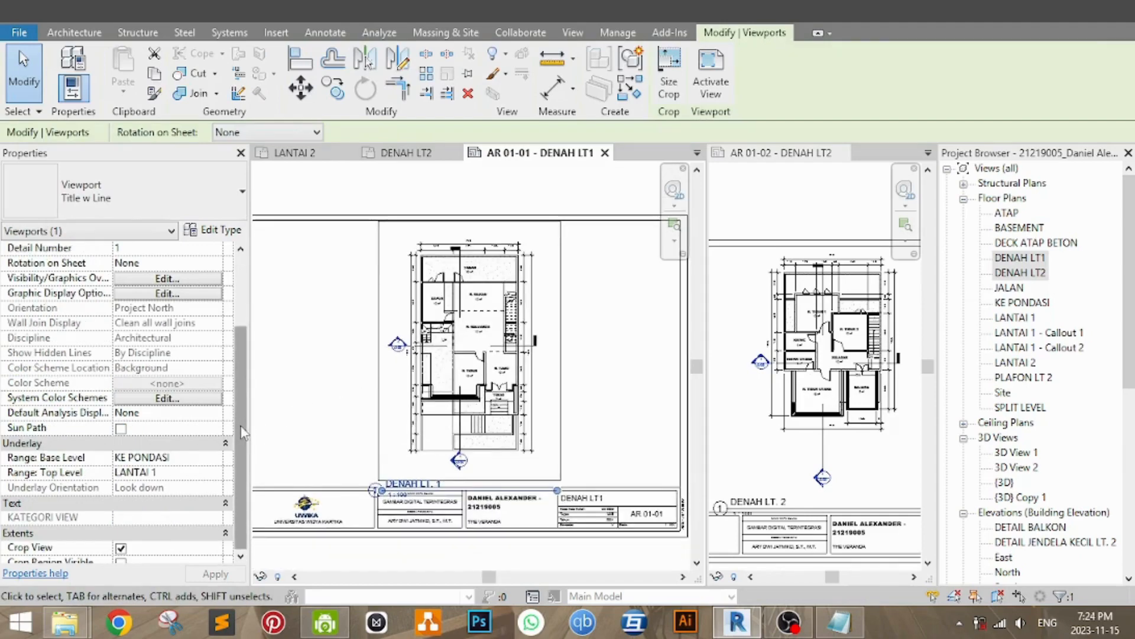
scroll(246, 430, "up", 2)
scroll(242, 414, "down", 2)
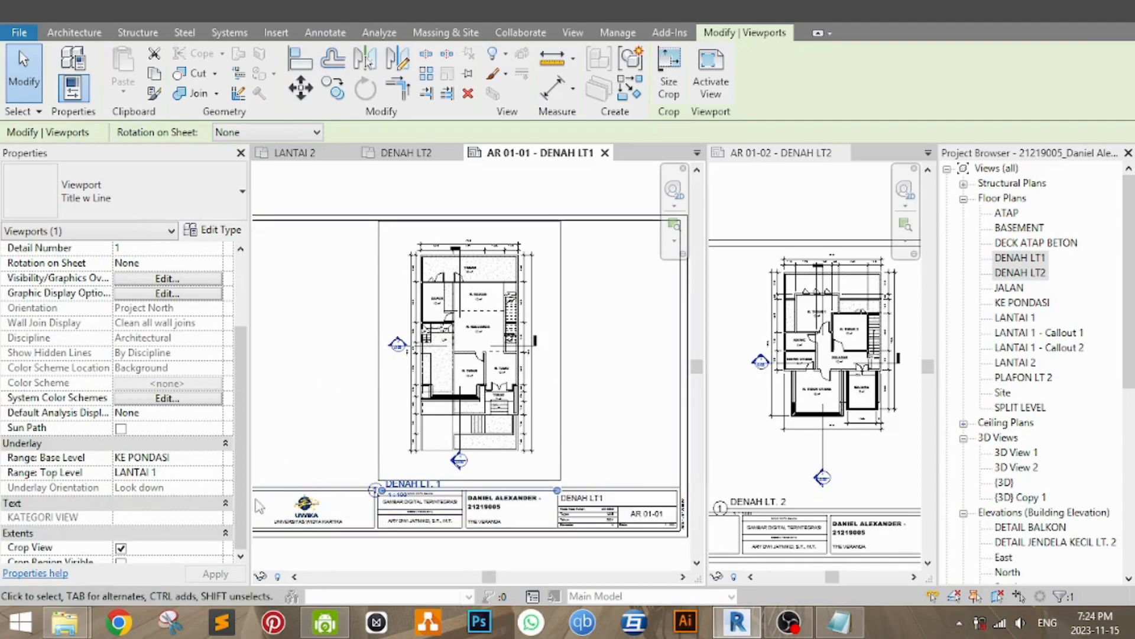
Step: Deselect the viewport and select only the DENAH LT1 floor plan among the project views
left_click(367, 396)
left_click(1026, 258)
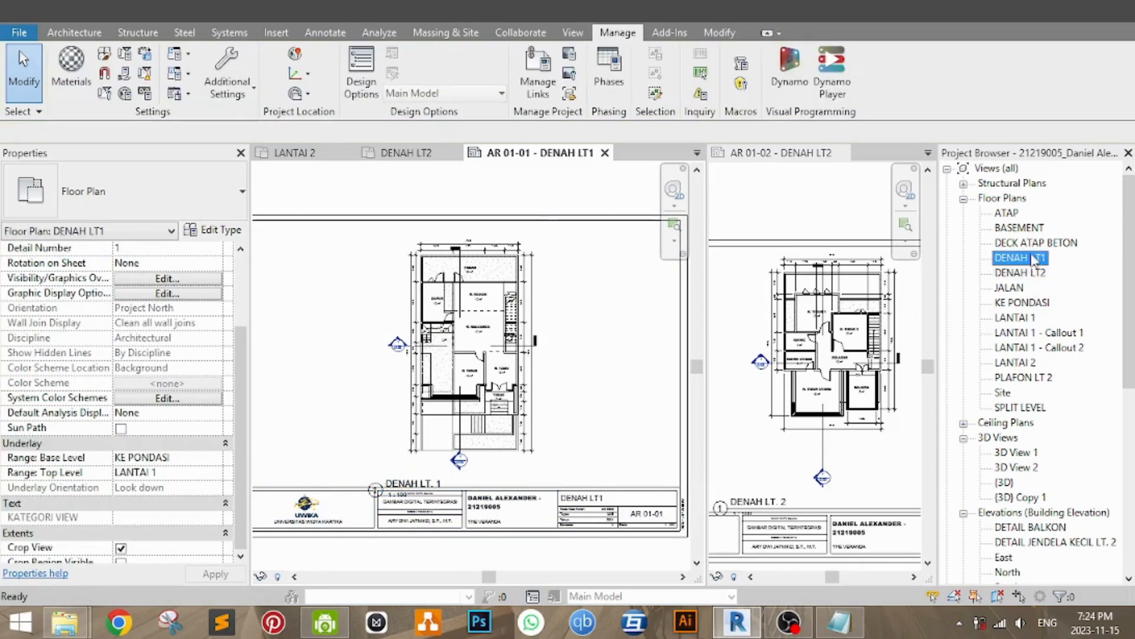
scroll(1041, 266, "down", 2)
scroll(1040, 266, "up", 2)
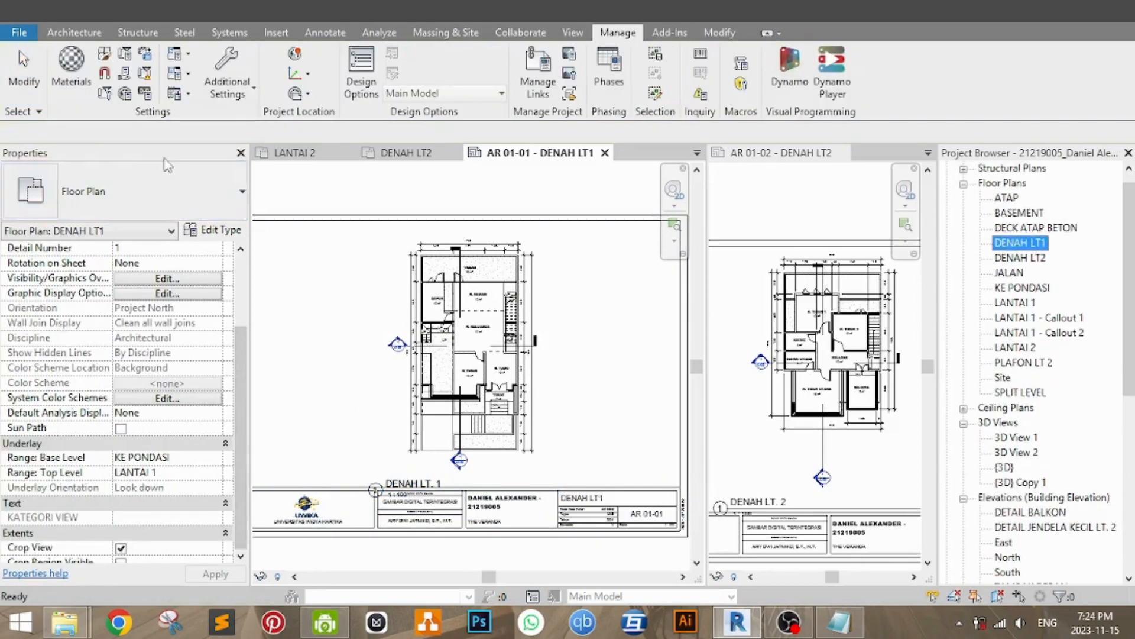
left_click_drag(59, 153, 59, 64)
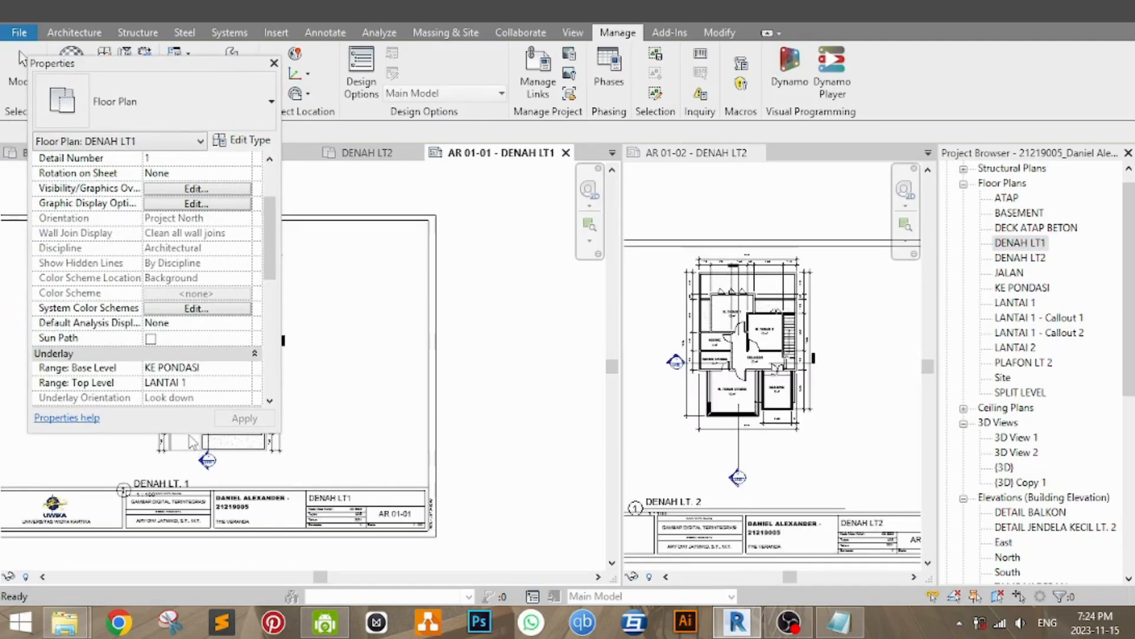
left_click_drag(191, 432, 179, 581)
scroll(277, 405, "down", 5)
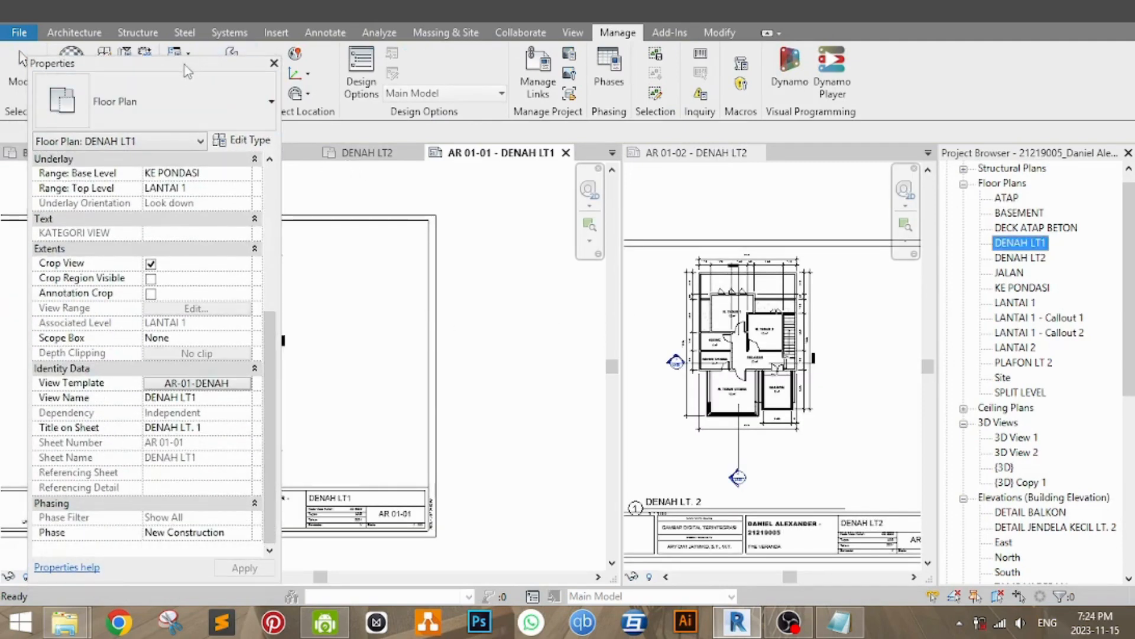
left_click_drag(184, 65, 3, 328)
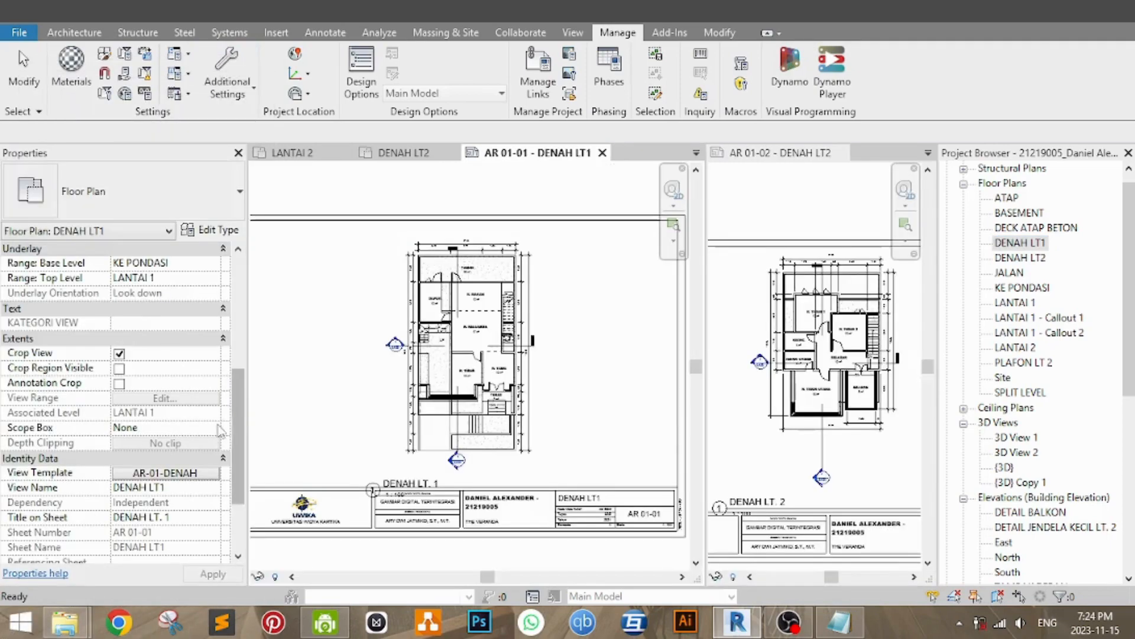
Step: Set KATEGORI VIEW to AR-01-DENAH in the AR-01-DENAH view template assigned to the DENAH LT1 floor plan
scroll(233, 474, "down", 5)
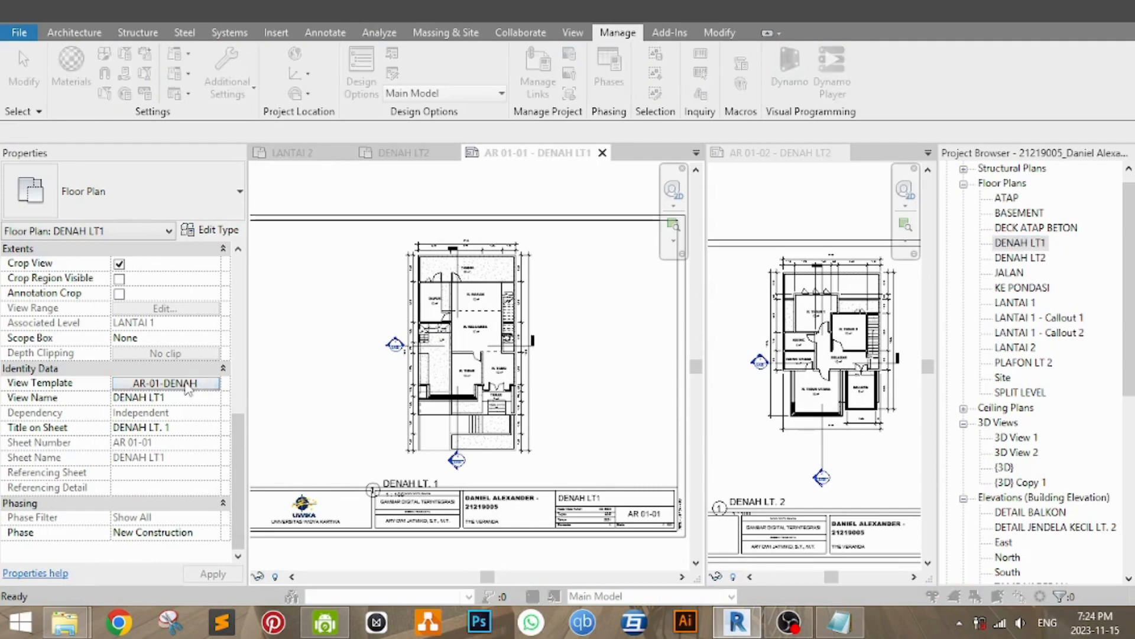
left_click(164, 383)
scroll(508, 381, "down", 4)
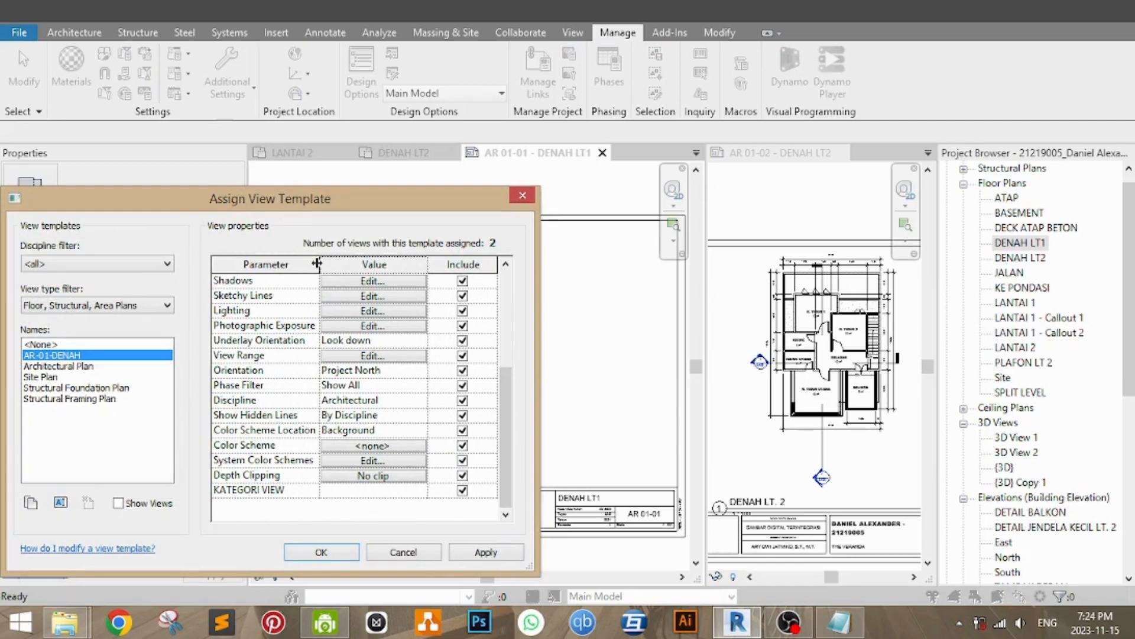
left_click(368, 490)
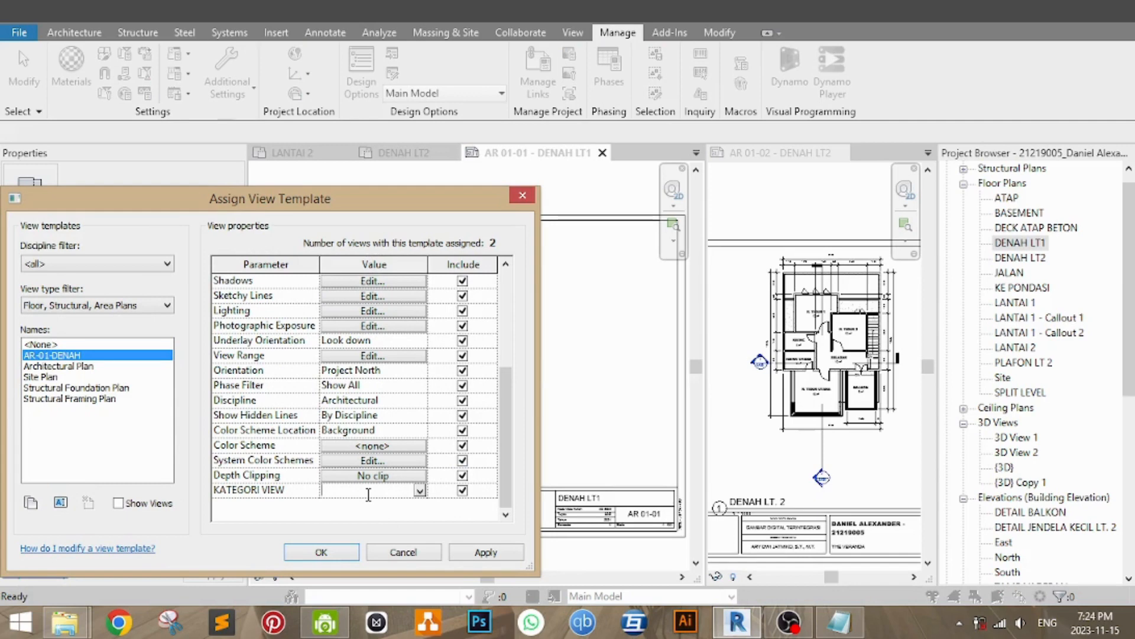
type("AR-01-DENAH")
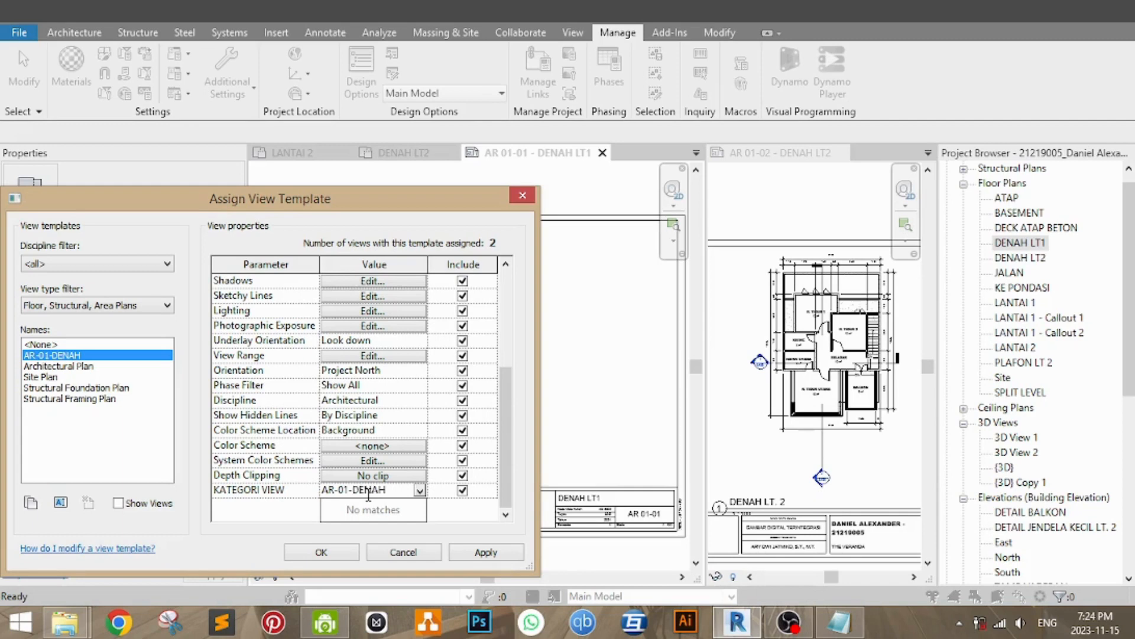
key("Return")
left_click(349, 557)
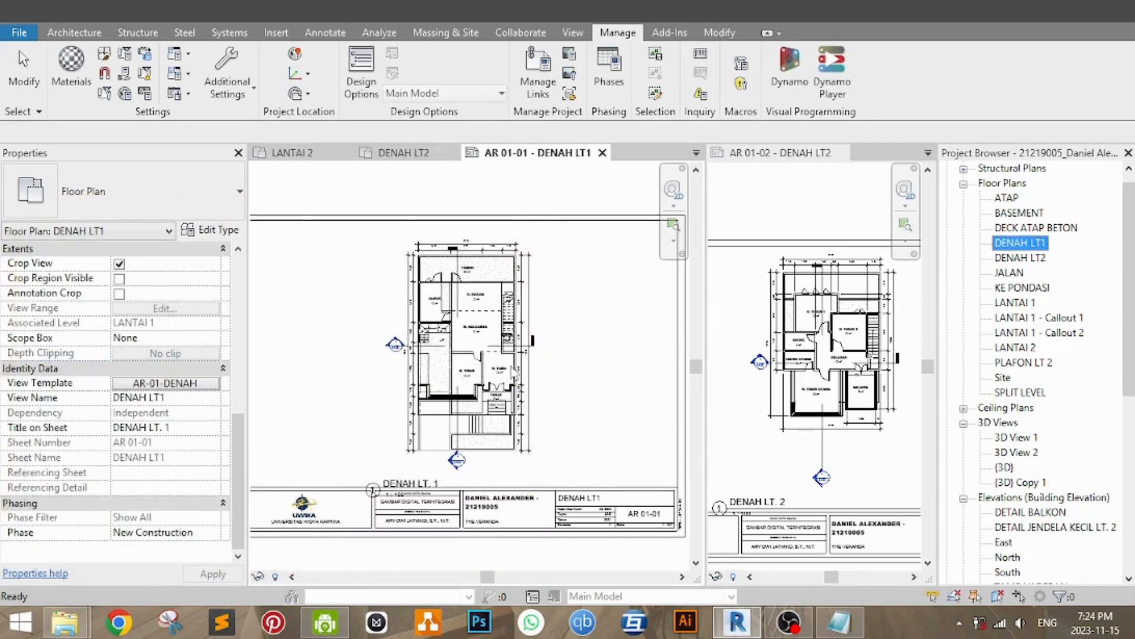
middle_click_drag(556, 379, 582, 406)
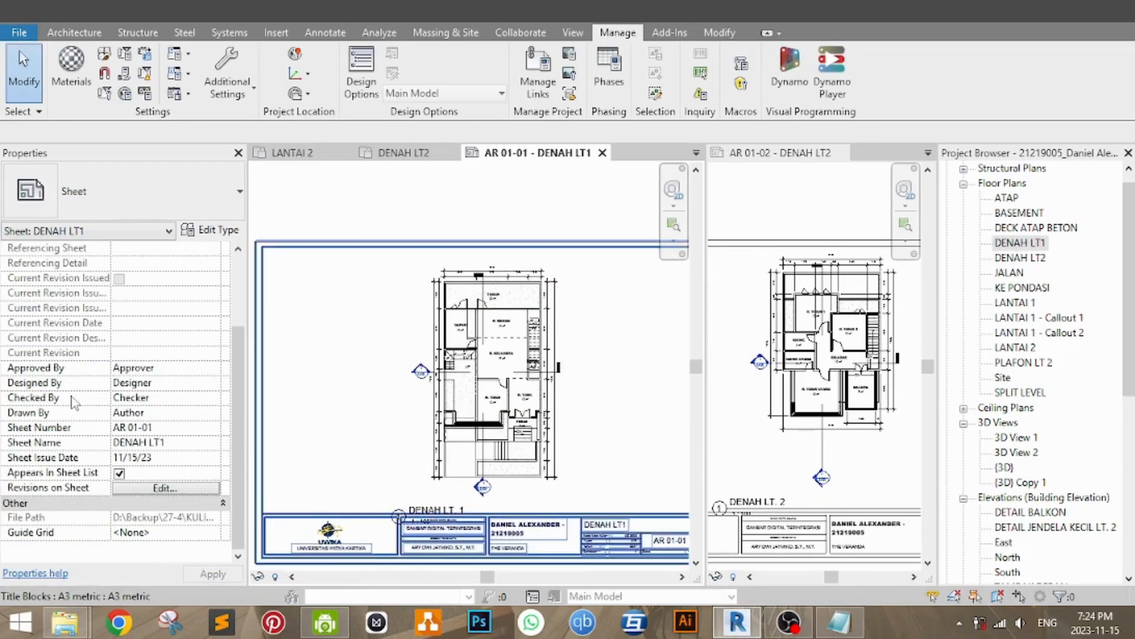
Step: Inspect the KATEGORI VIEW text property of the DENAH LT. 1 viewport on sheet AR 01-01
left_click(423, 464)
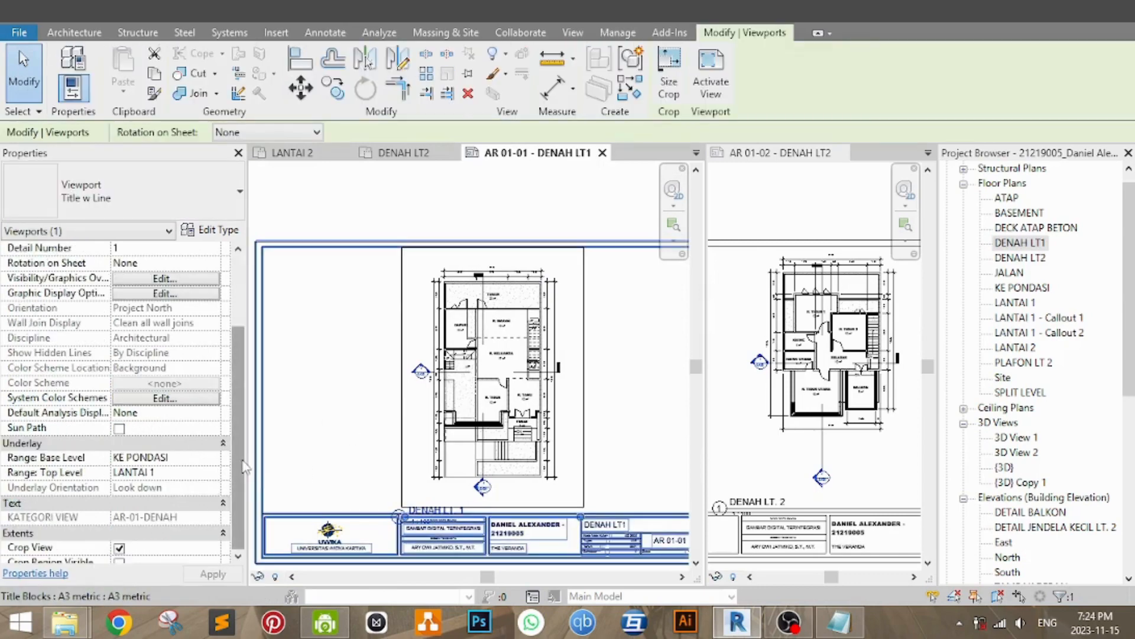
mouse_move(241, 467)
left_mouse_down()
mouse_move(239, 410)
mouse_move(228, 480)
left_mouse_up()
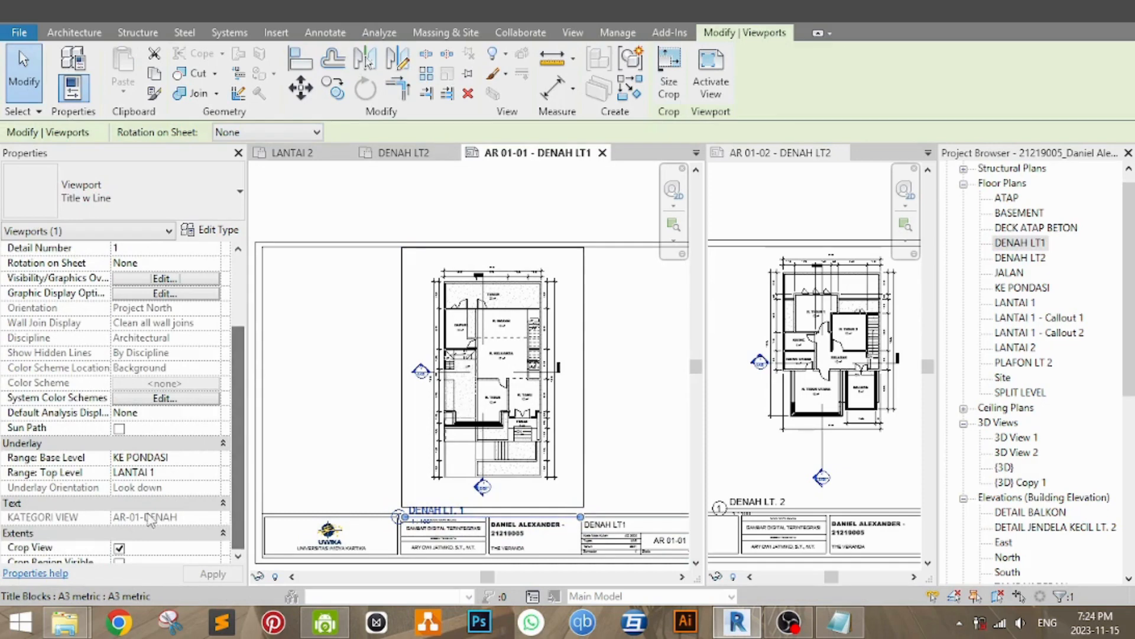
left_click(646, 334)
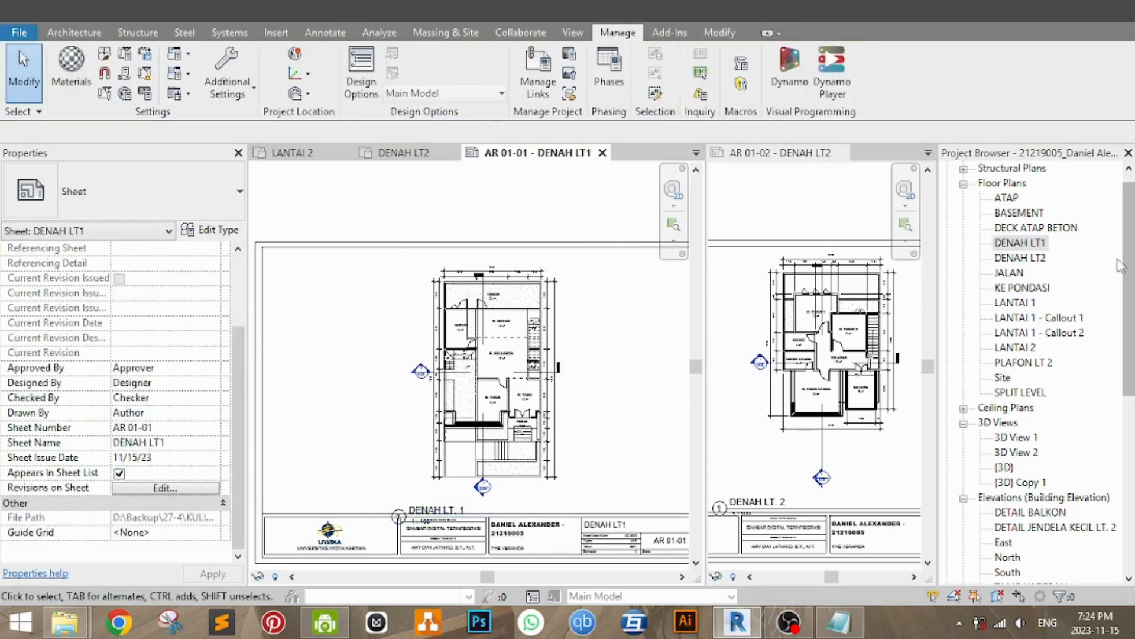
left_click_drag(1129, 331, 1129, 320)
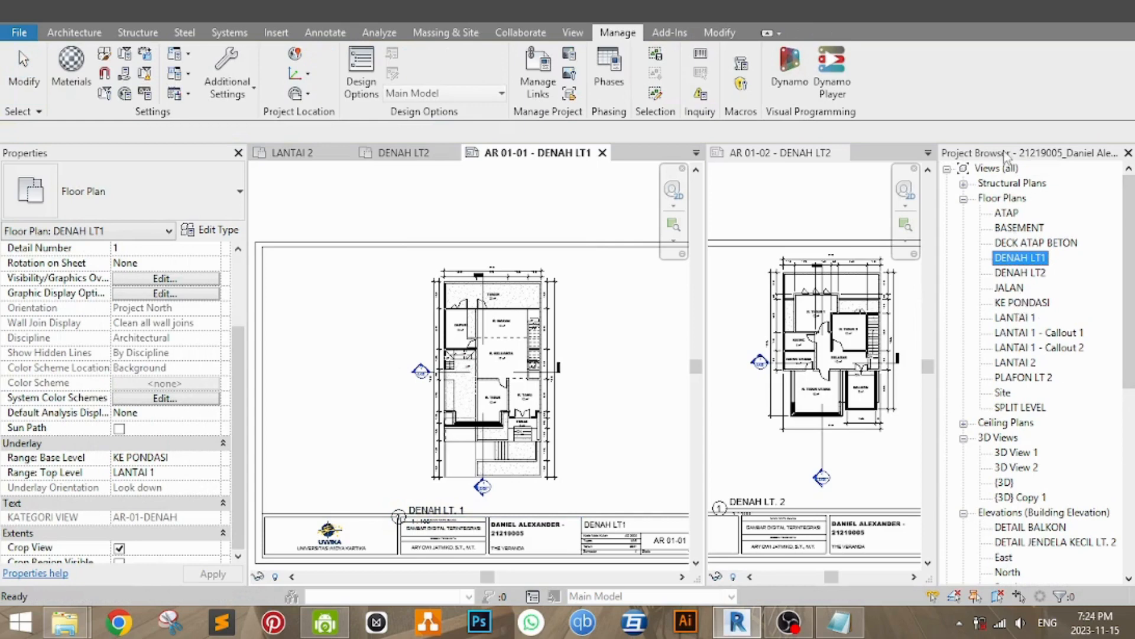
right_click(1002, 169)
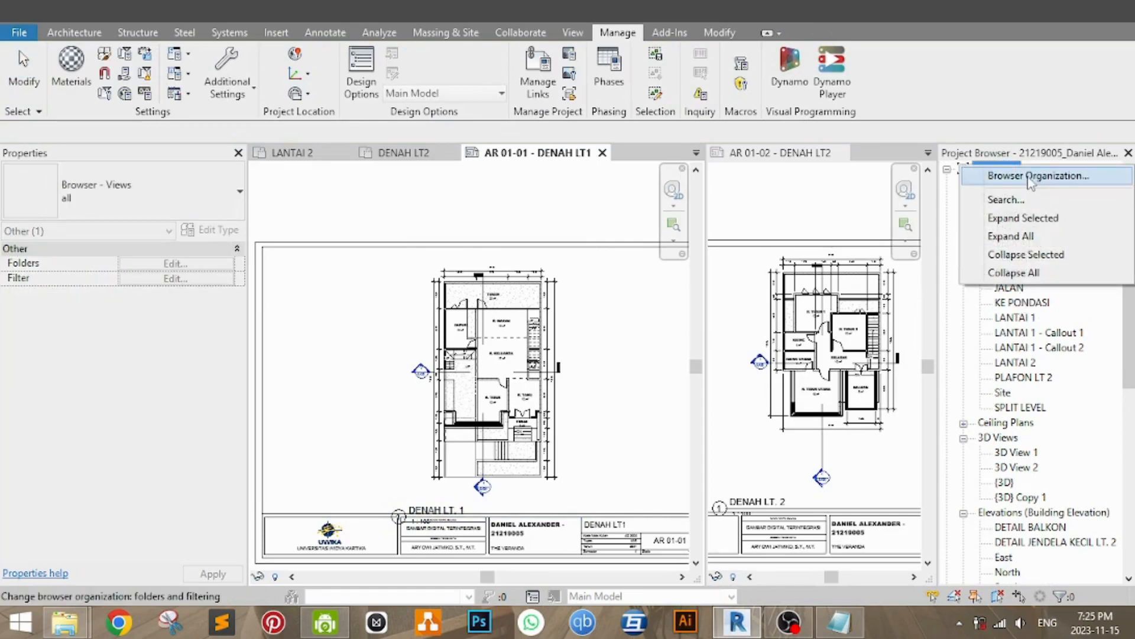
left_click(1029, 177)
left_click(732, 159)
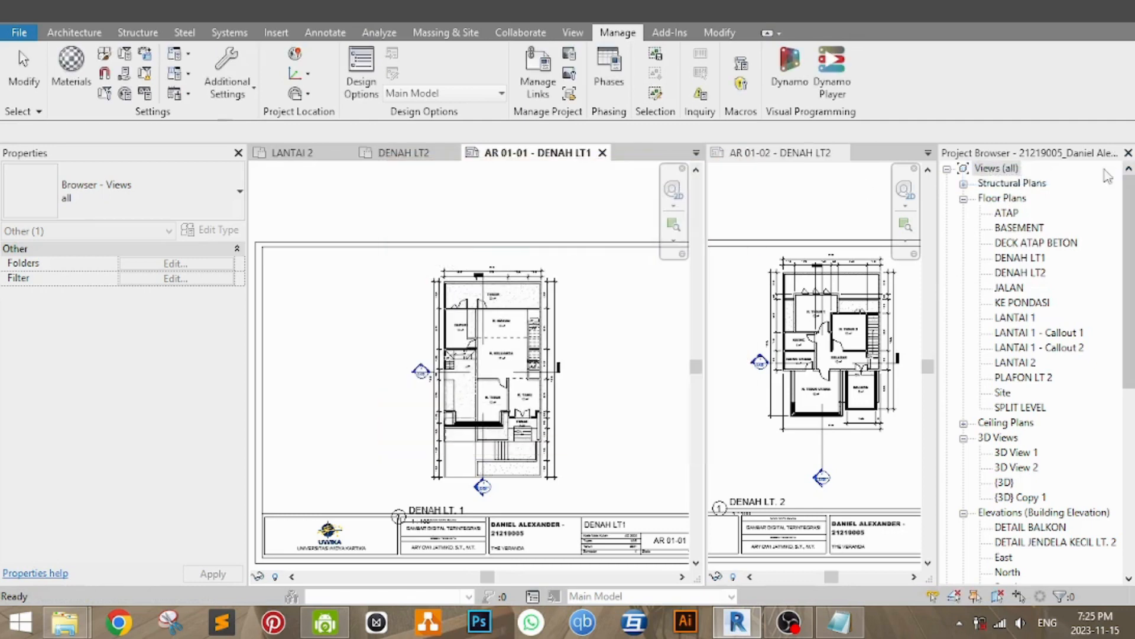
Step: Create a new browser organization scheme for the project views named KATEGORI VIEW
right_click(1008, 170)
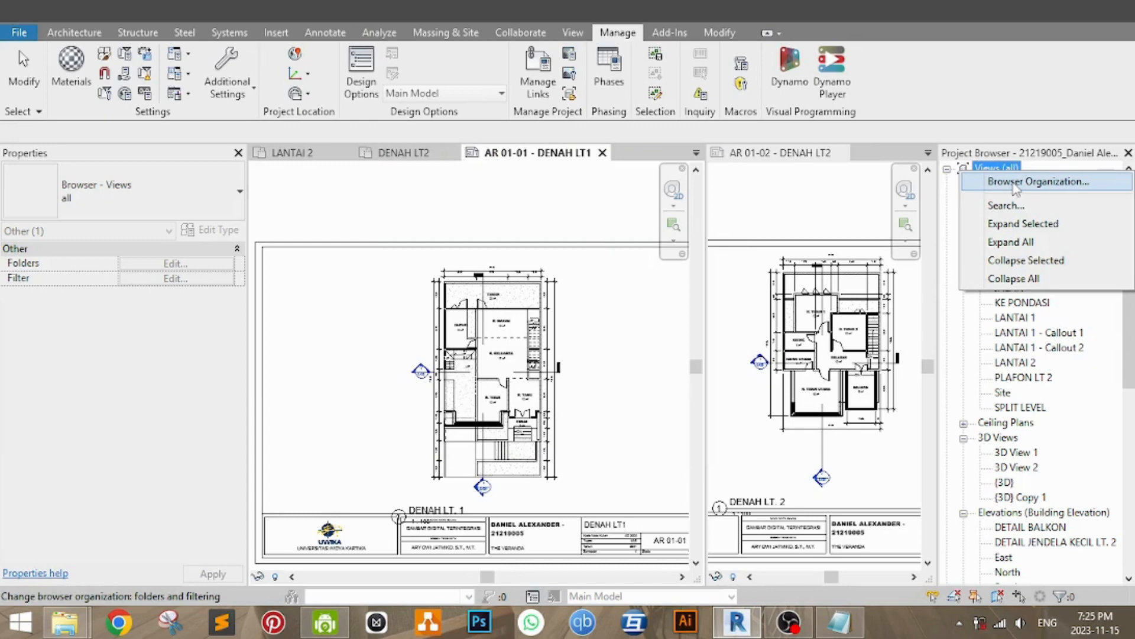
left_click(1013, 183)
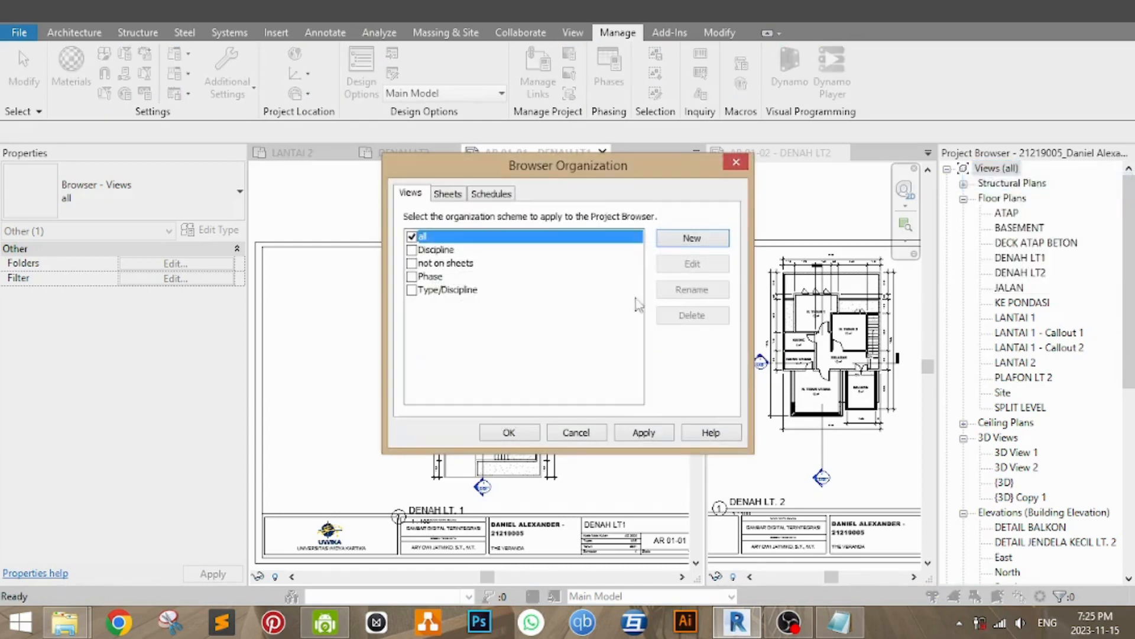
left_click_drag(617, 172, 641, 191)
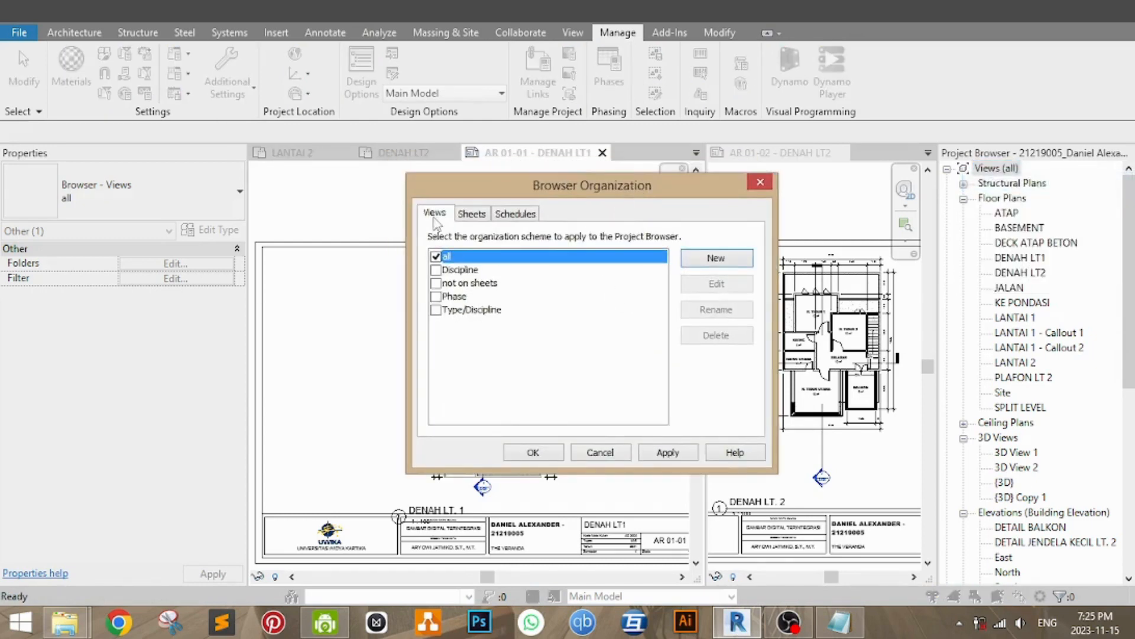
left_click(717, 259)
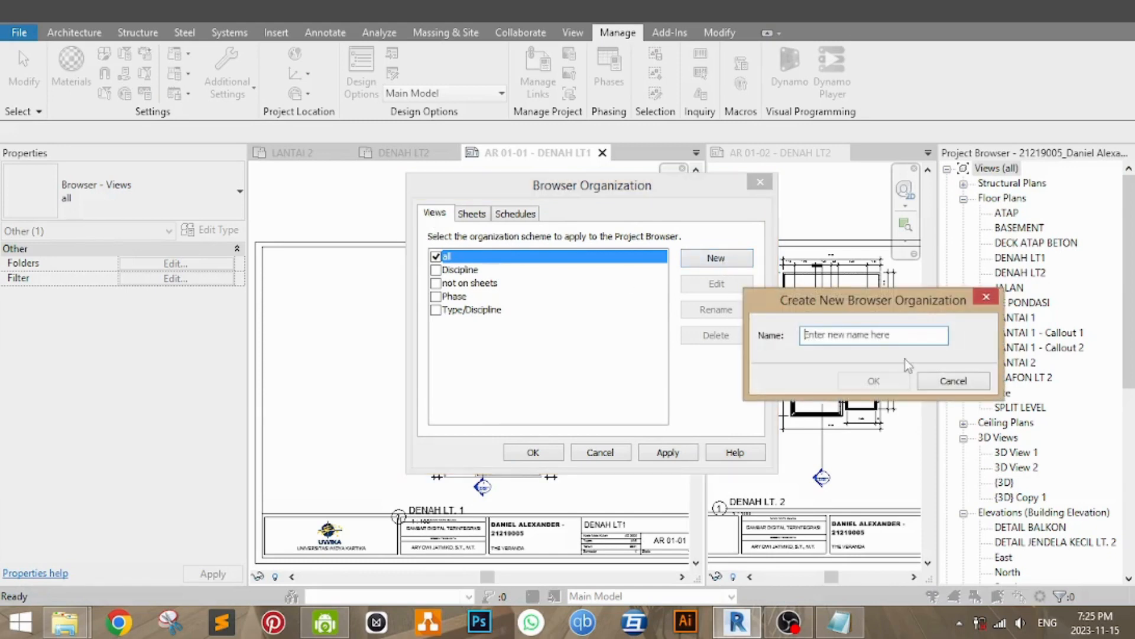
type("KATEGORI VIEW")
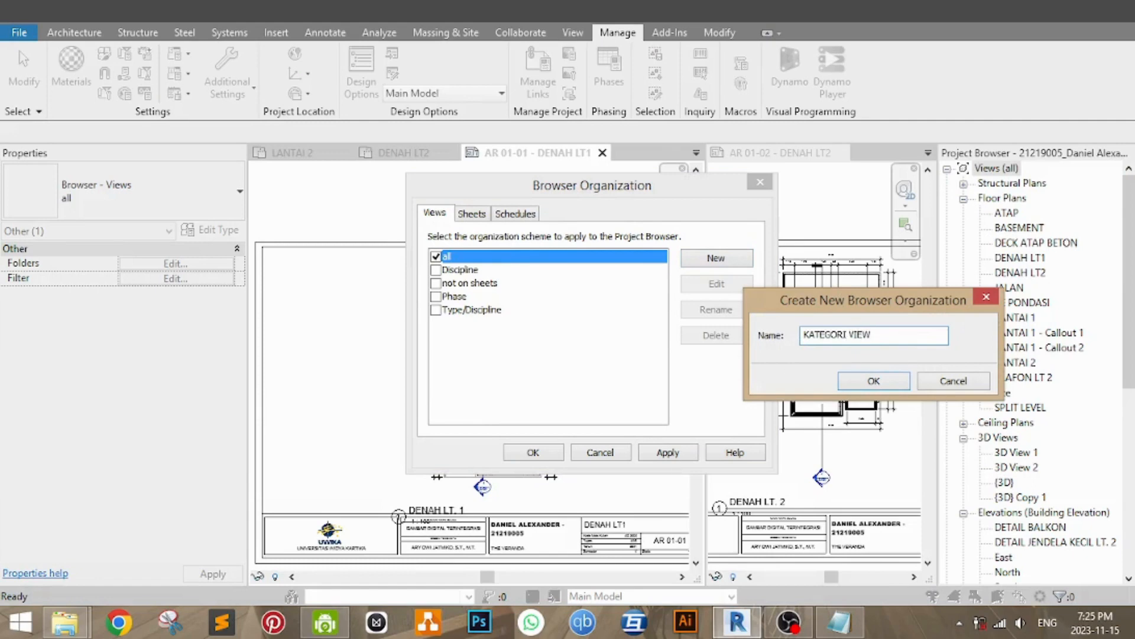
key("Return")
Step: Group the KATEGORI VIEW scheme by the KATEGORI VIEW parameter and then by Family
left_click_drag(858, 102, 927, 113)
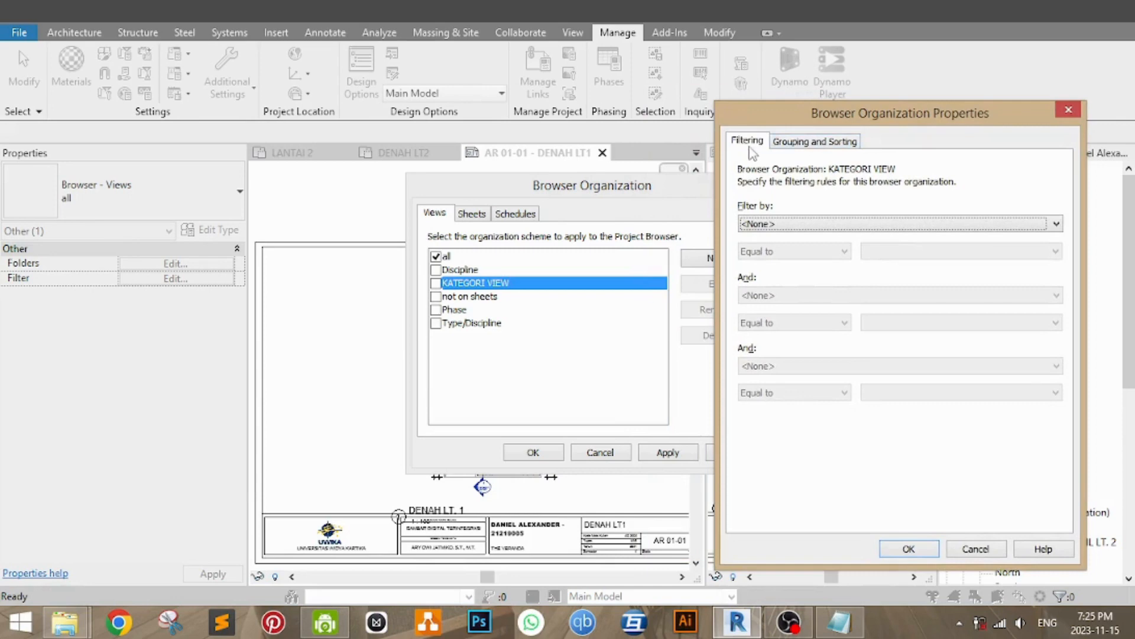
left_click(830, 145)
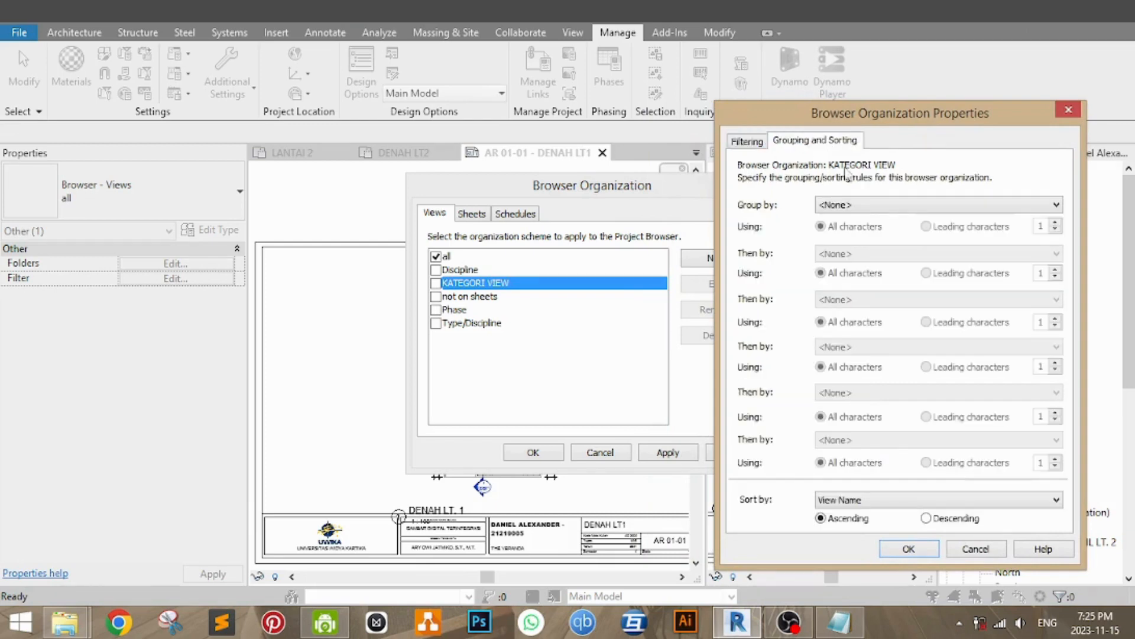
left_click(872, 207)
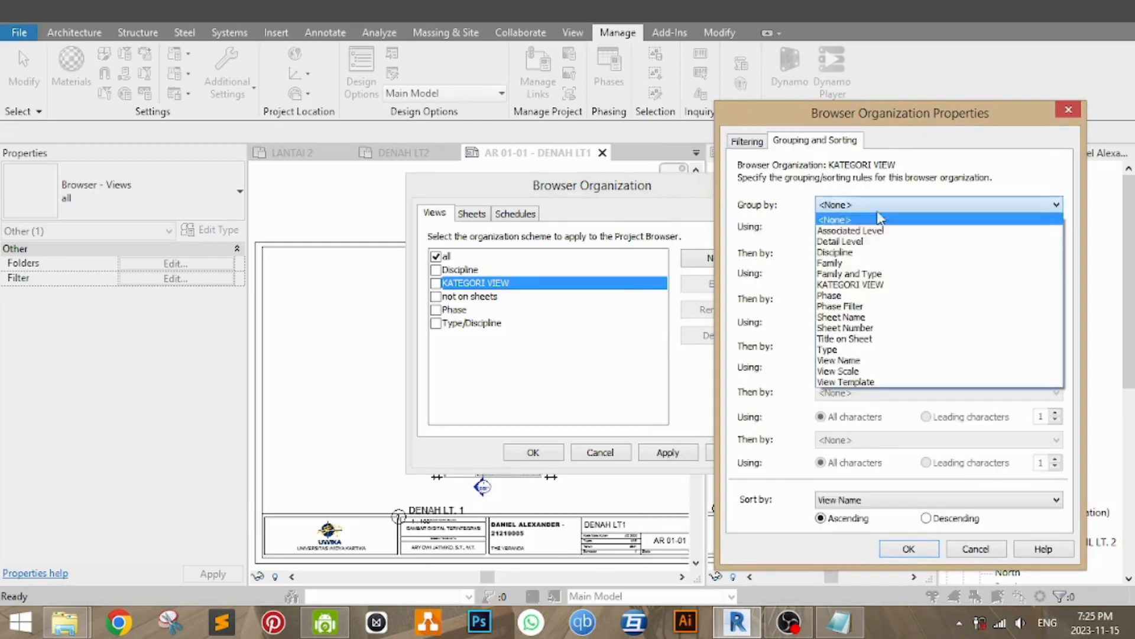
left_click(884, 285)
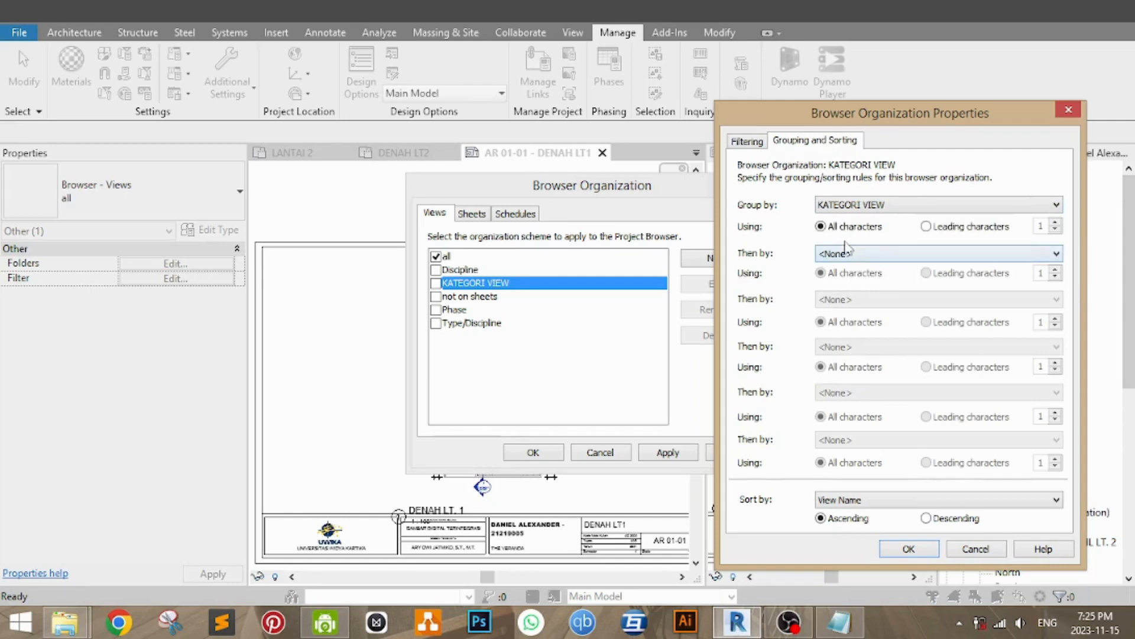
left_click(935, 255)
scroll(934, 268, "up", 3)
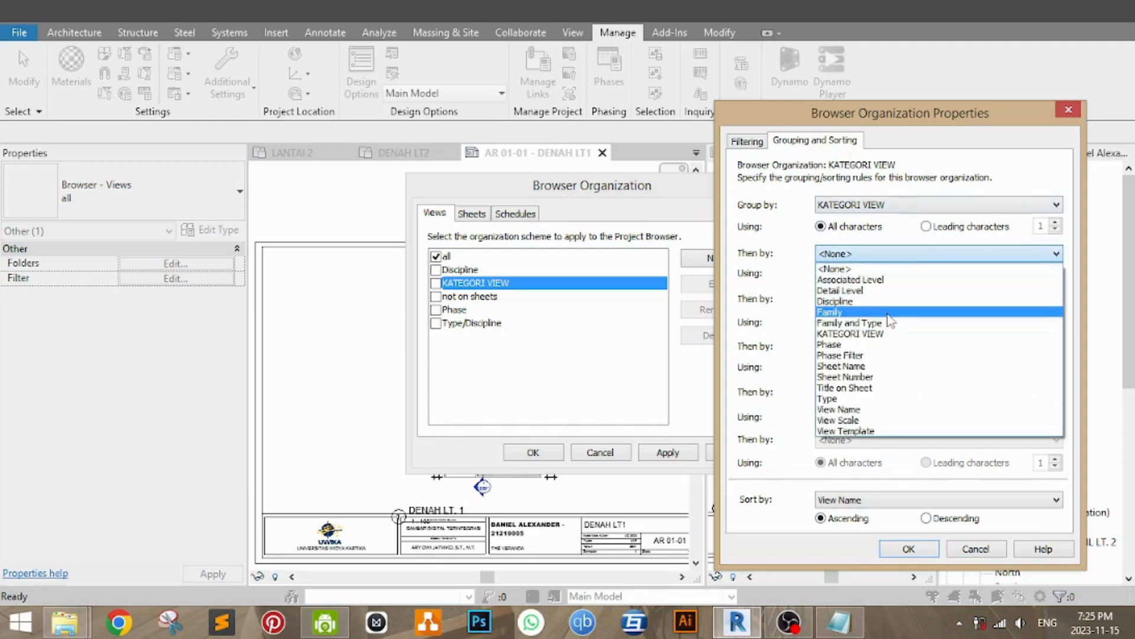
left_click(890, 322)
Step: Sort the views in the KATEGORI VIEW scheme by Associated Level in ascending order and accept its properties
left_click_drag(917, 112, 732, 104)
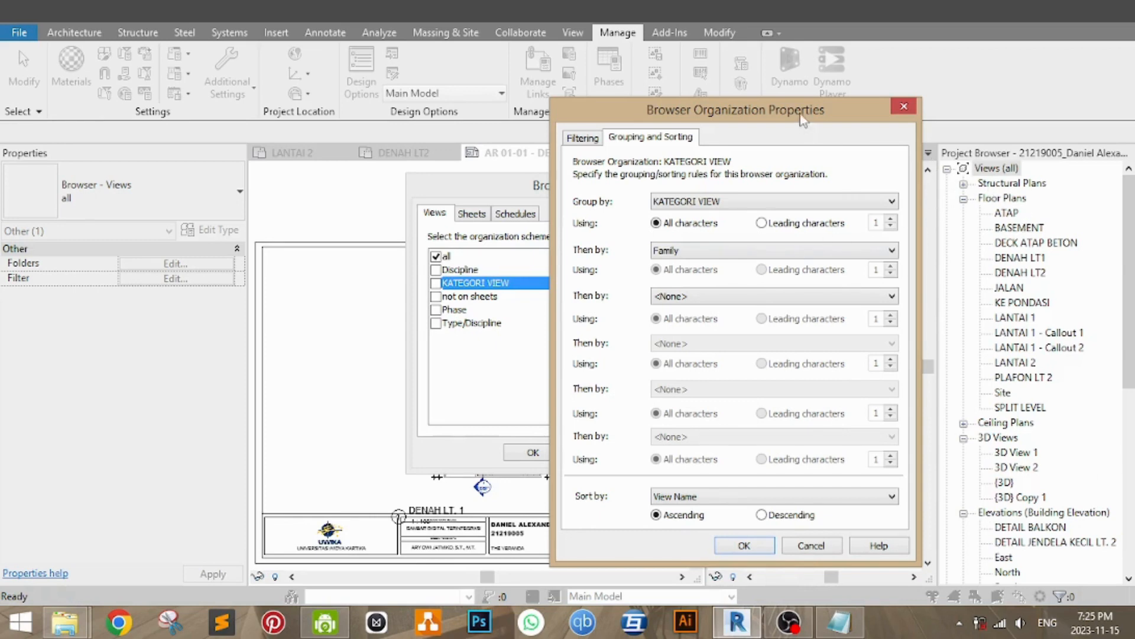
mouse_move(804, 124)
left_mouse_down()
mouse_move(813, 118)
mouse_move(802, 120)
left_mouse_up()
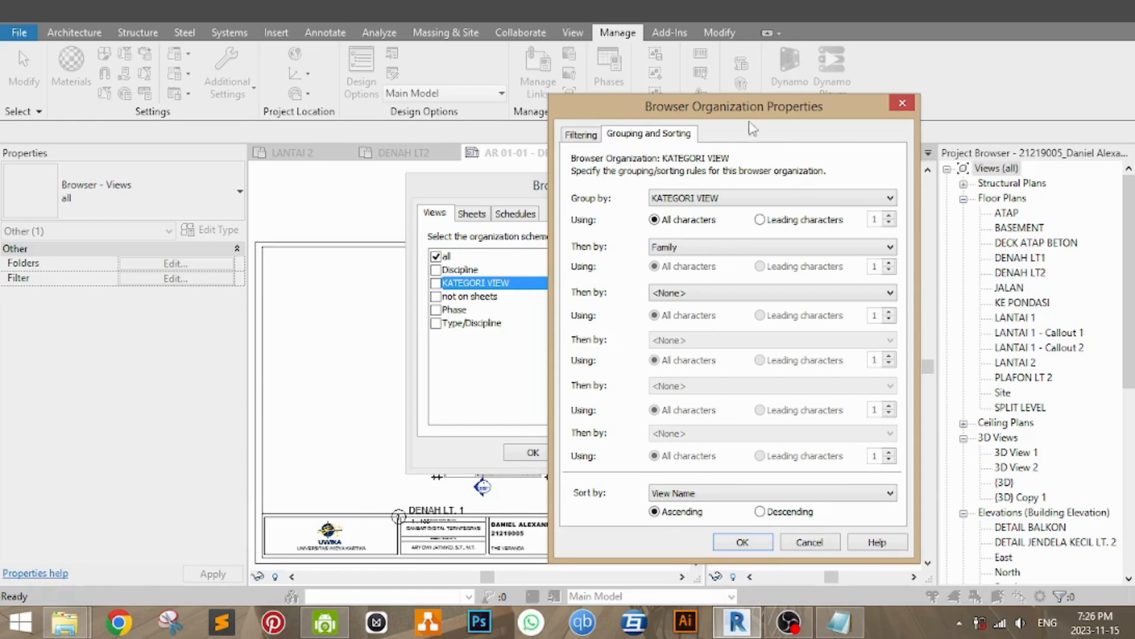
left_click_drag(752, 109, 748, 108)
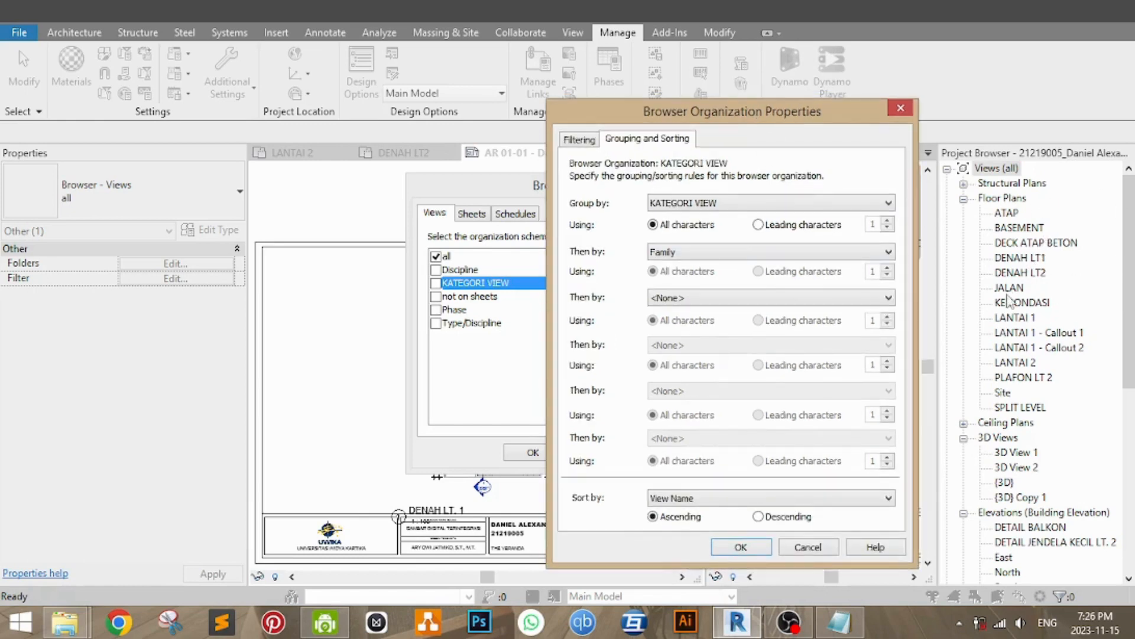
left_click(747, 502)
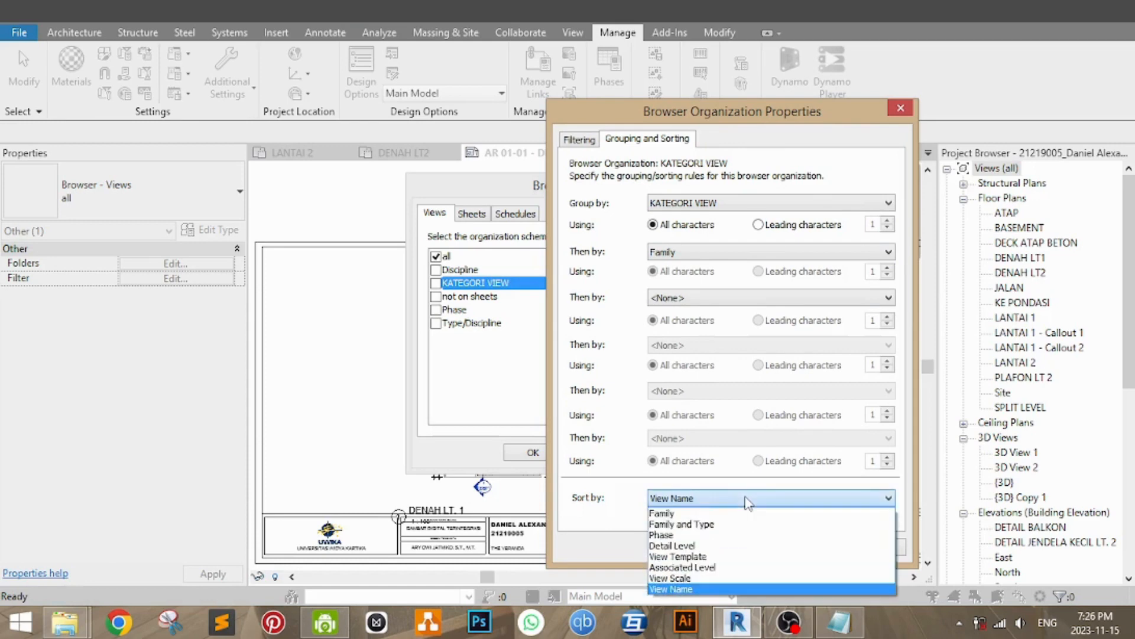
left_click(727, 568)
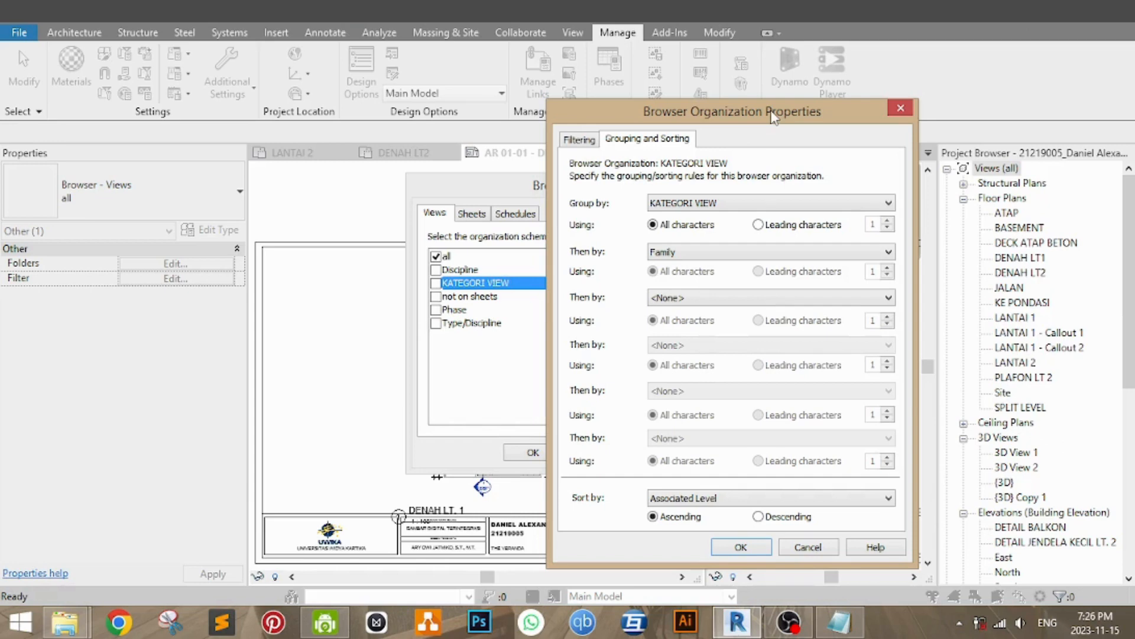
left_click_drag(772, 116, 725, 121)
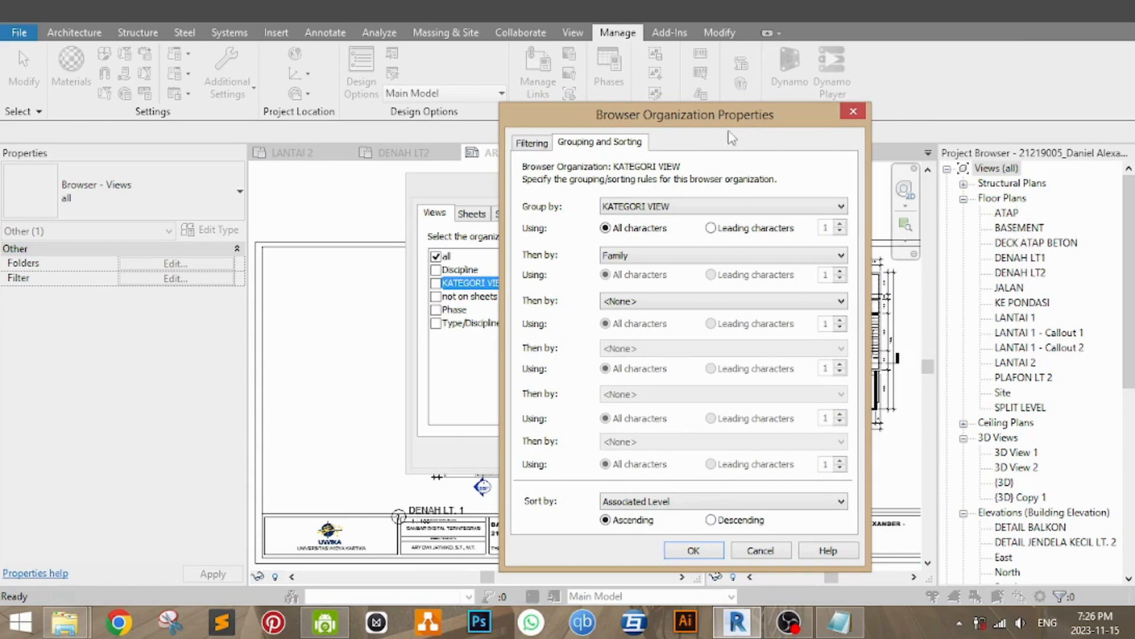
left_click_drag(747, 124, 772, 120)
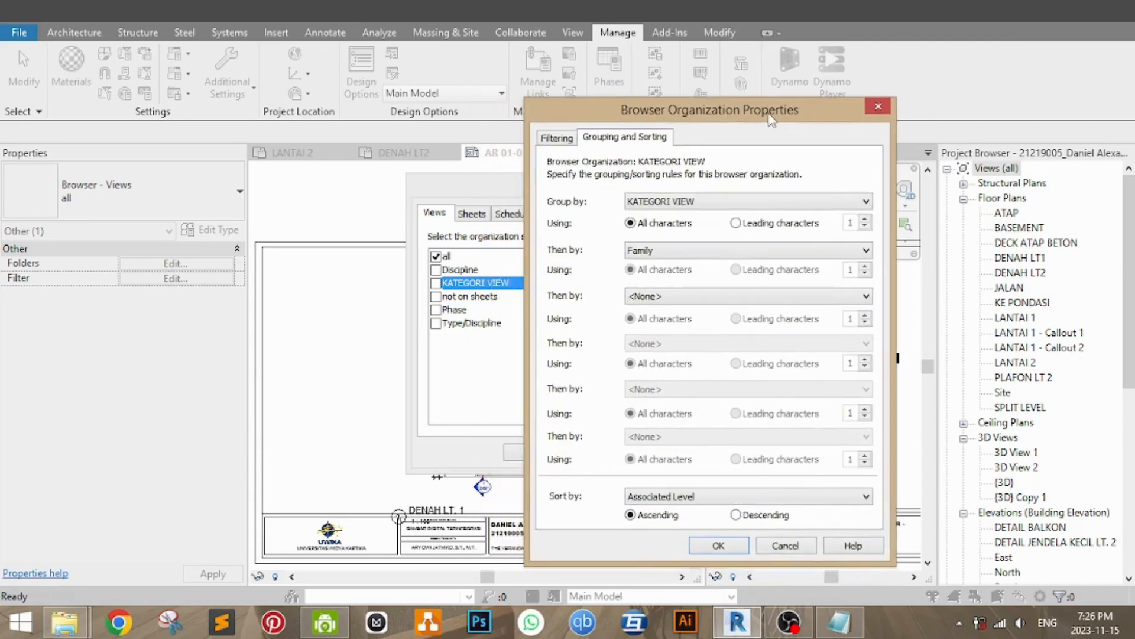
left_click(733, 546)
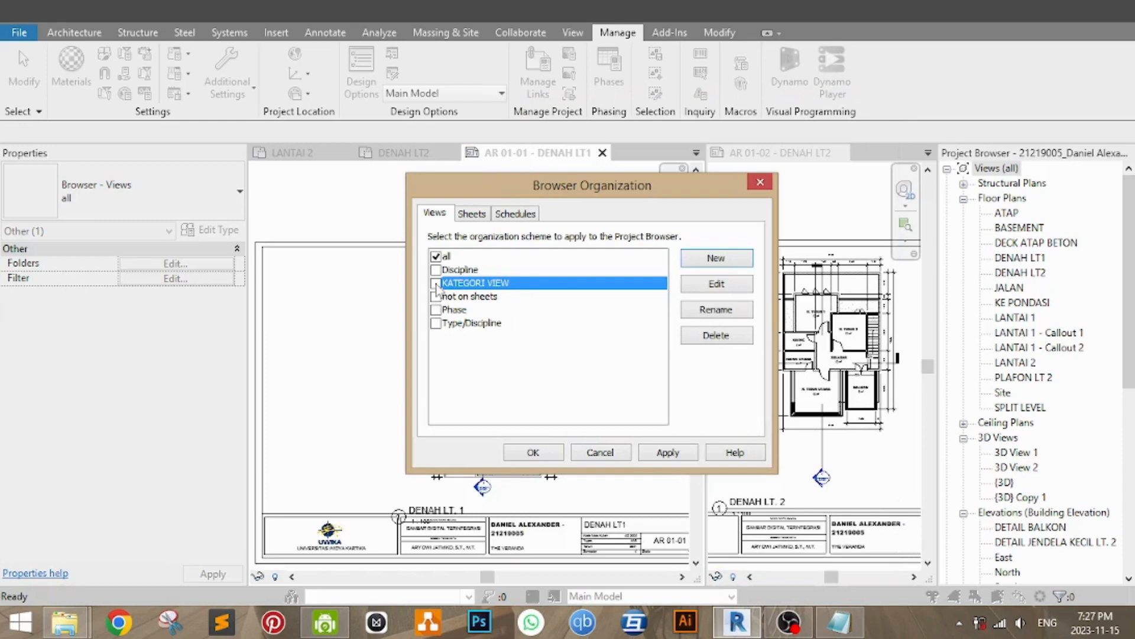
Step: Apply the KATEGORI VIEW scheme to the Project Browser and expand the AR-01-DENAH category down to its floor plans
left_click(436, 284)
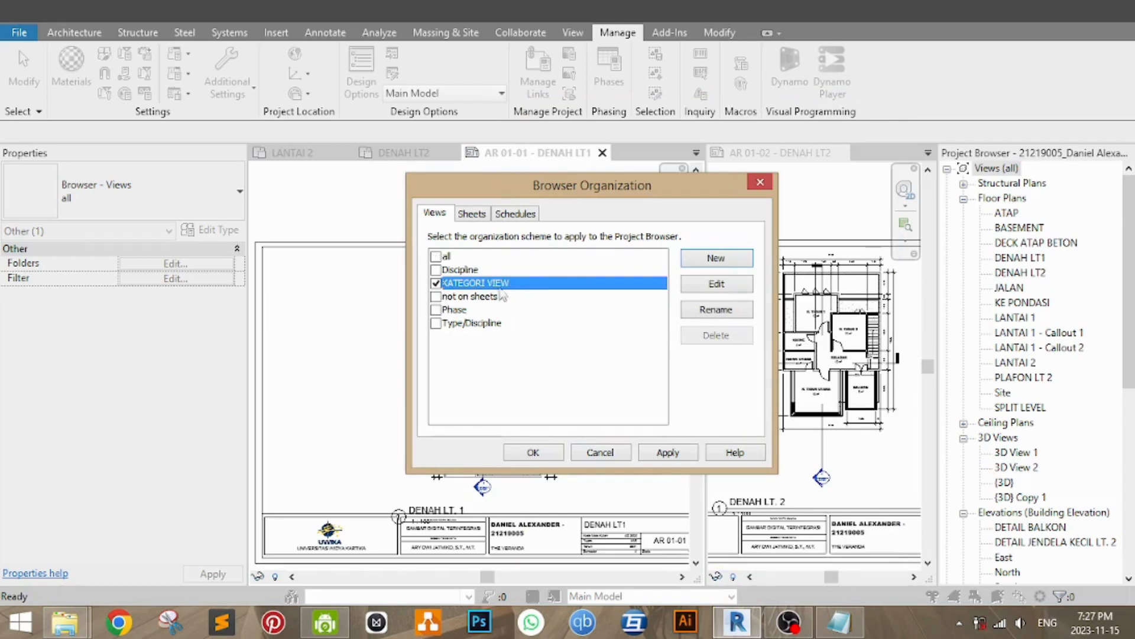
left_click(545, 455)
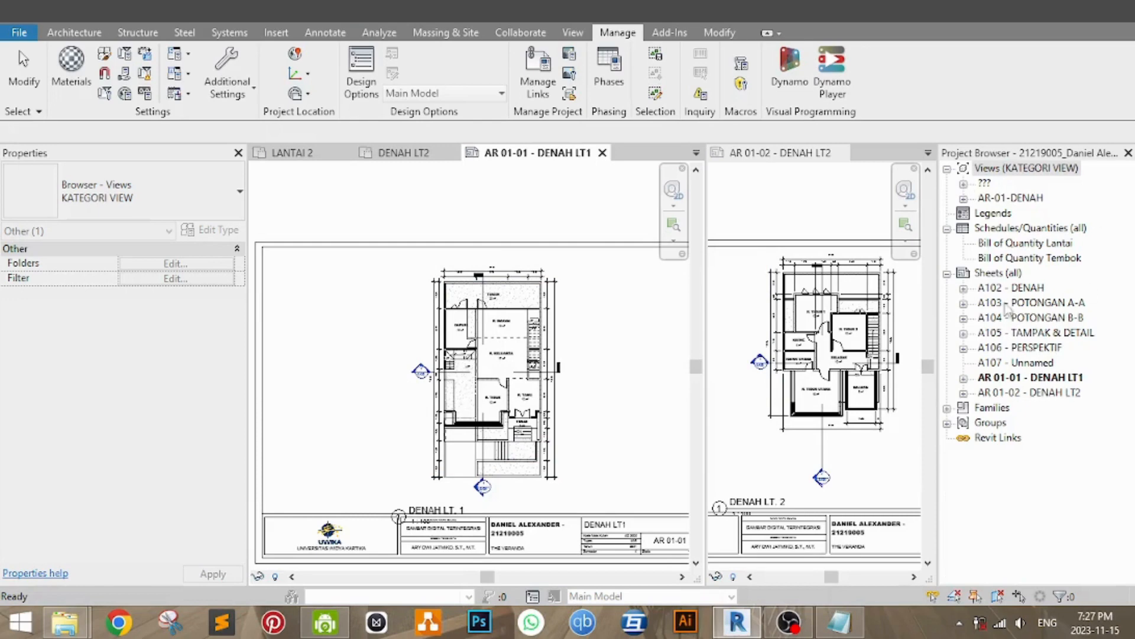
left_click(963, 199)
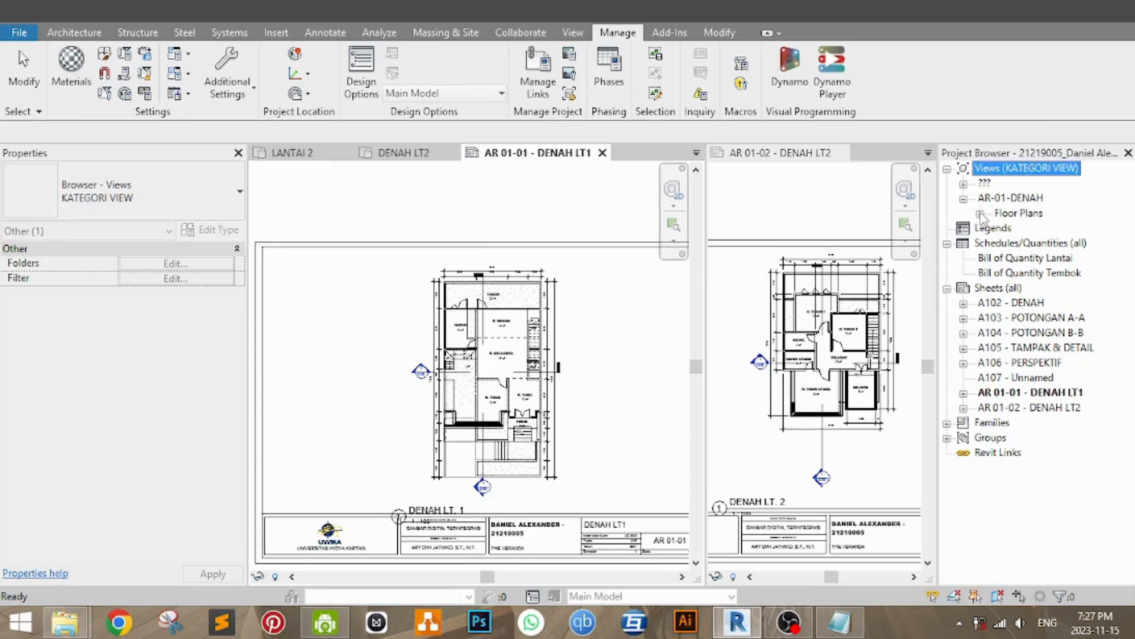
left_click(980, 213)
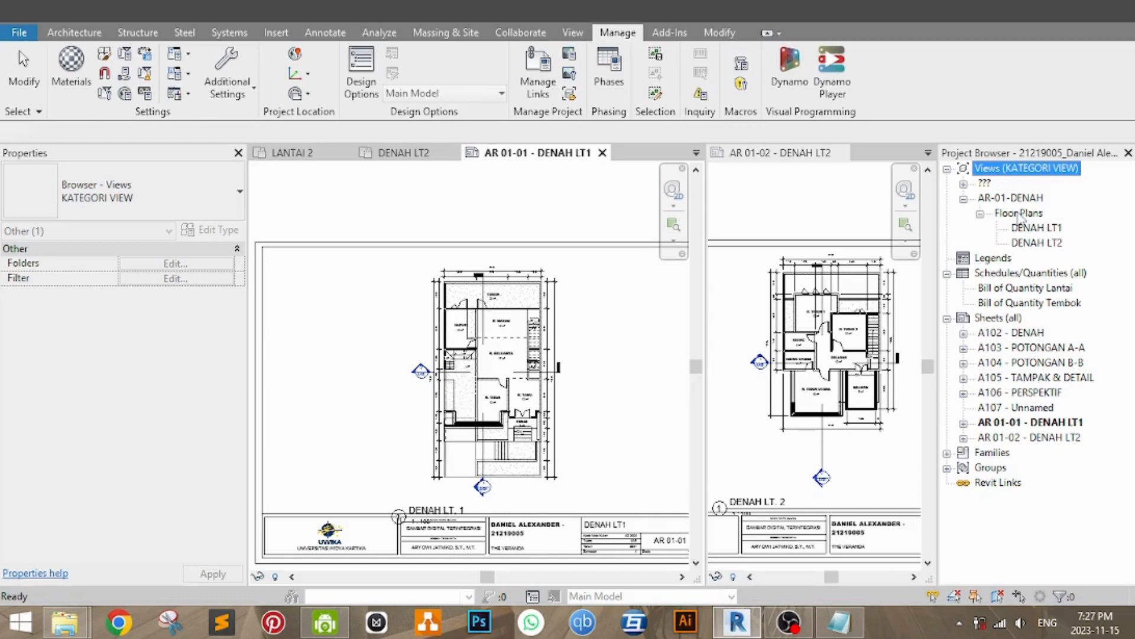
Step: Expand the uncategorized ??? floor plans and inspect the KATEGORI VIEW and View Template properties of KE PONDASI
left_click(964, 183)
left_click(980, 213)
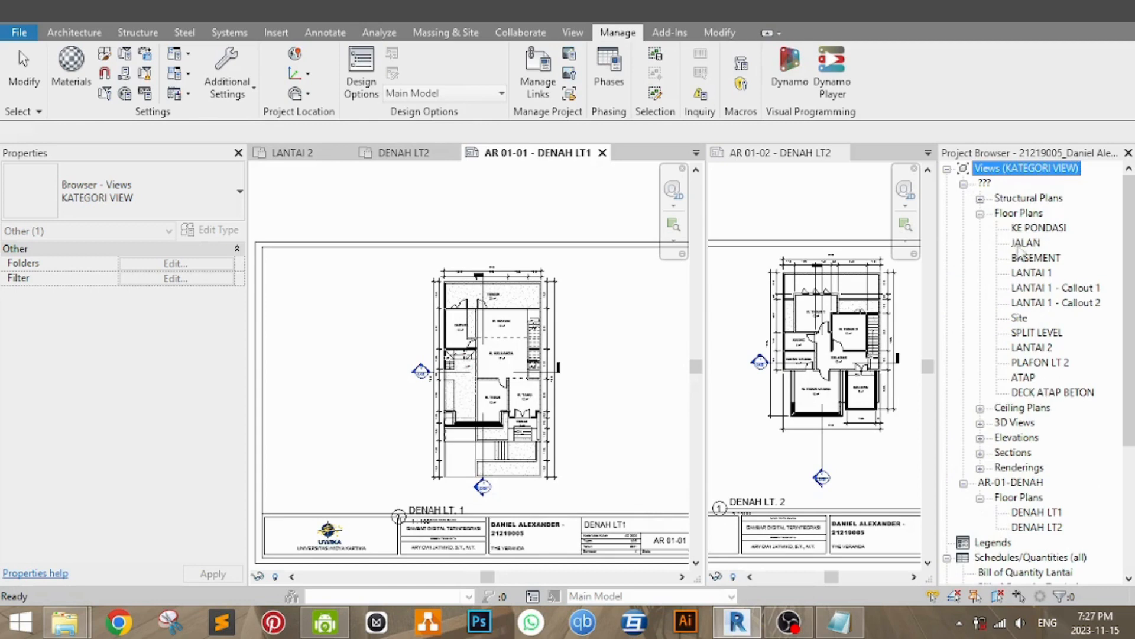
left_click(1032, 227)
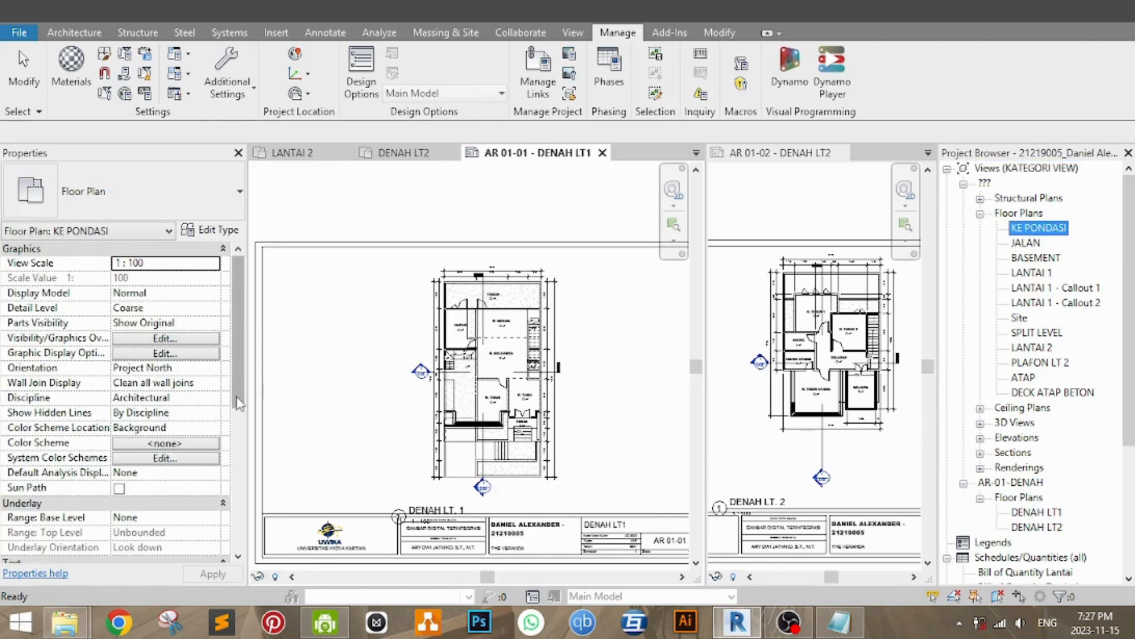
left_click_drag(239, 404, 218, 557)
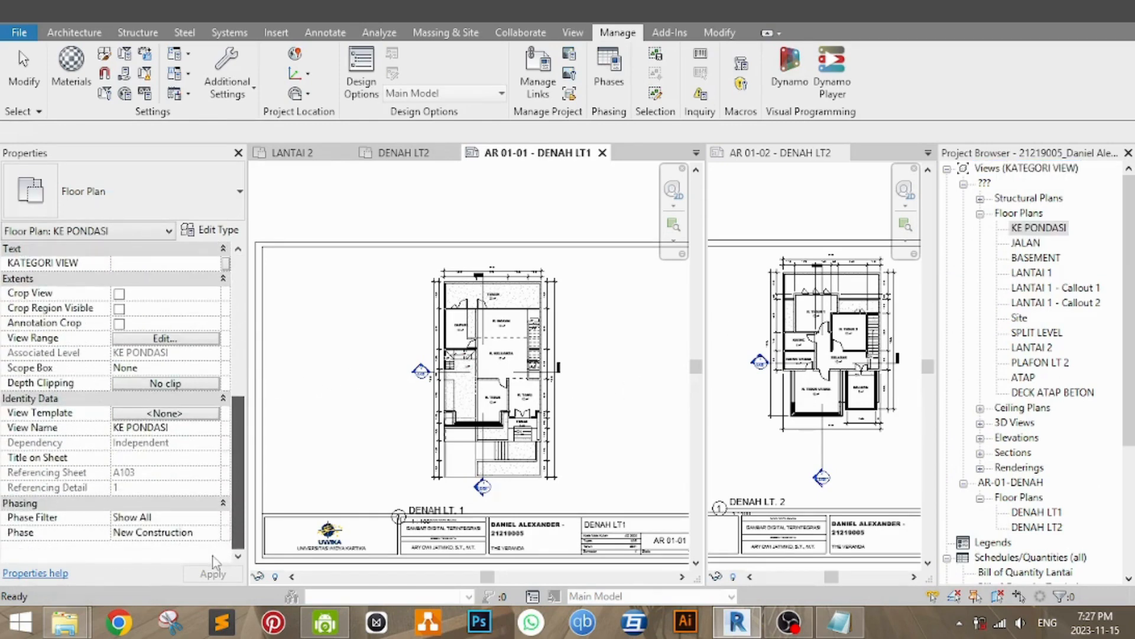
scroll(177, 485, "up", 5)
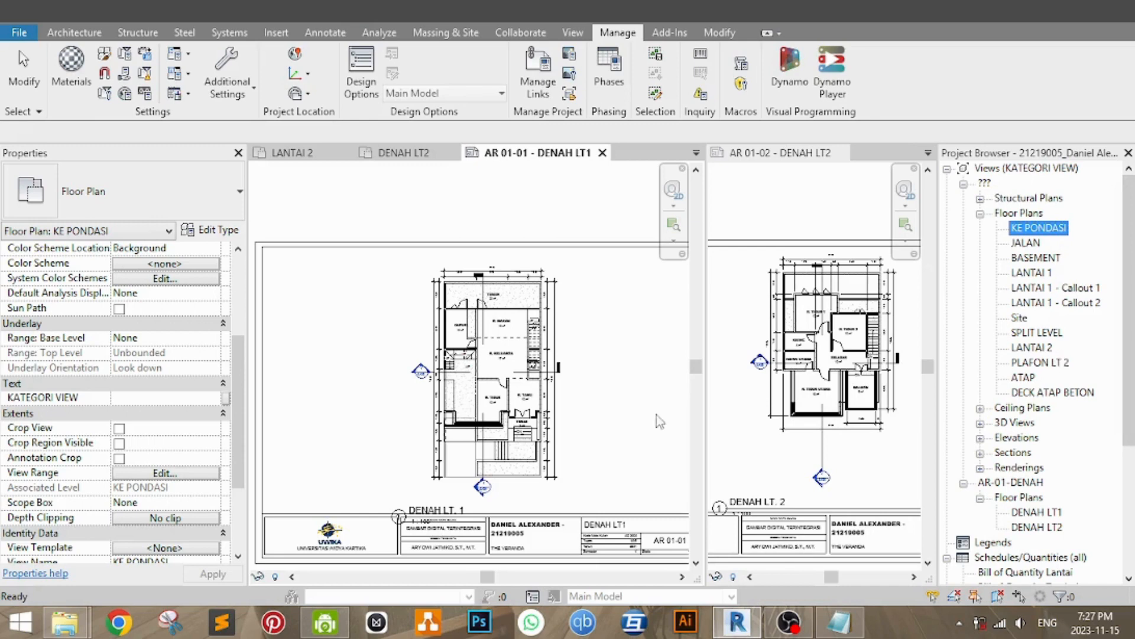
Step: Create a new sheet with the A3 metric titleblock and select it among the project's sheets
left_click(631, 383)
middle_click_drag(631, 383, 600, 304)
left_click_drag(1129, 343, 1127, 525)
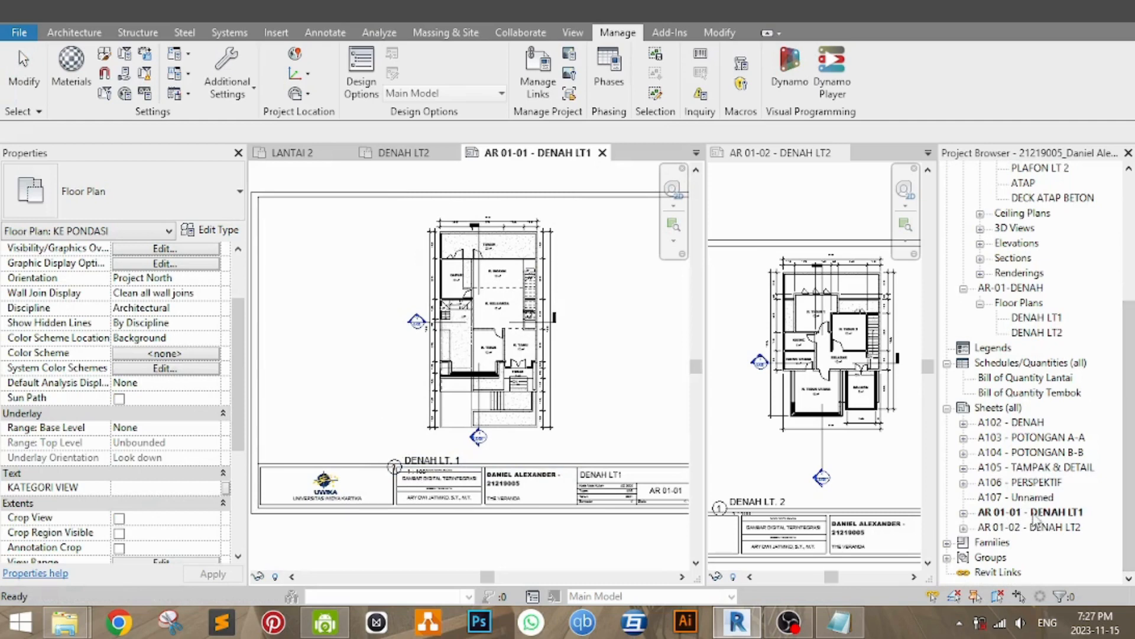
right_click(999, 407)
left_click(1042, 415)
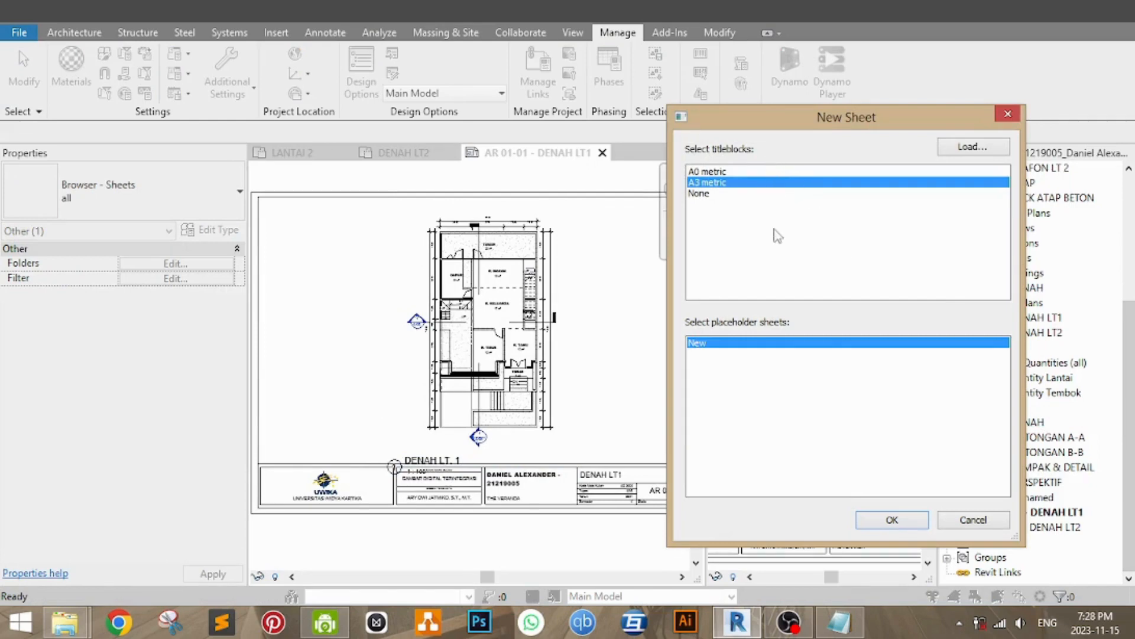
left_click(893, 520)
left_click(1047, 541)
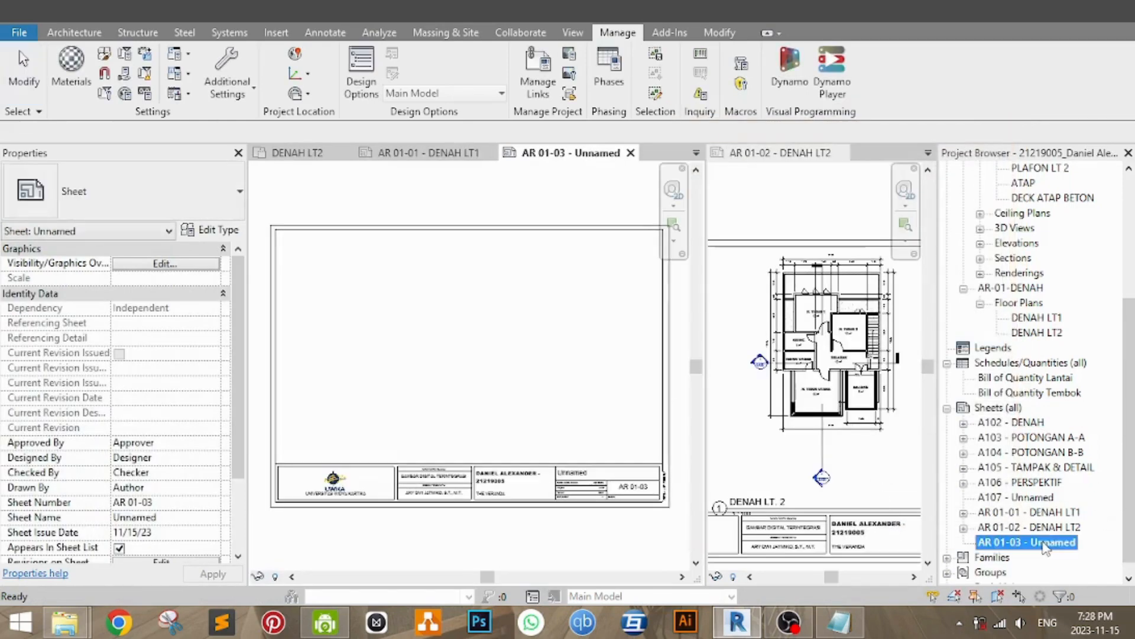
Step: Set the new unnamed sheet's number to AR-02-01 and its name to DENAH POLA LANTAI LT1
key("F2")
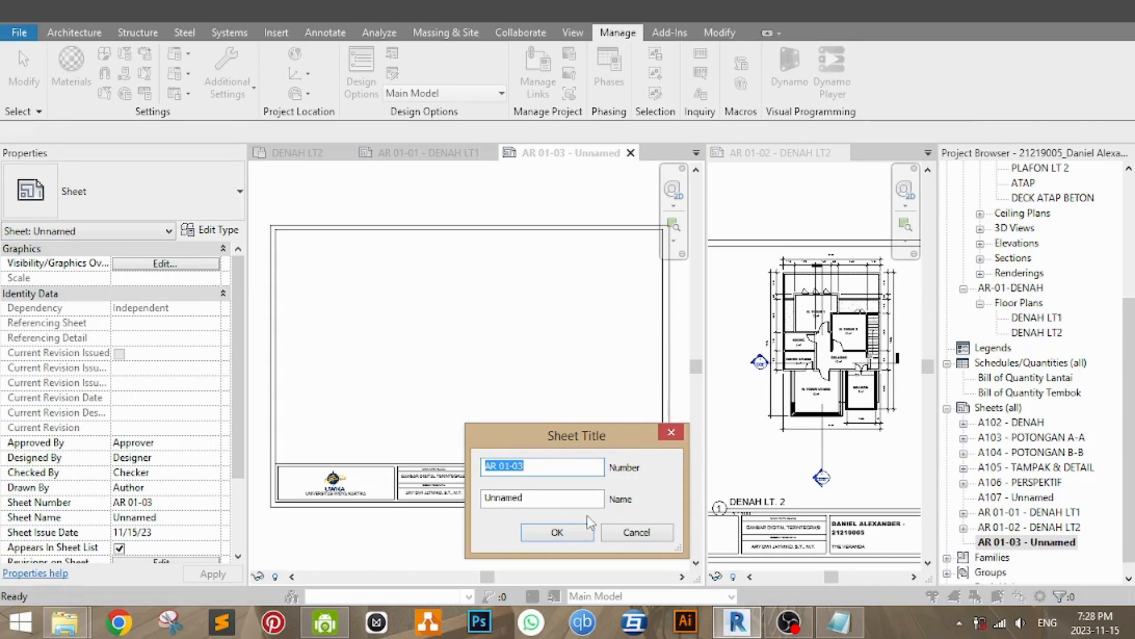
type("AR")
double_click(553, 502)
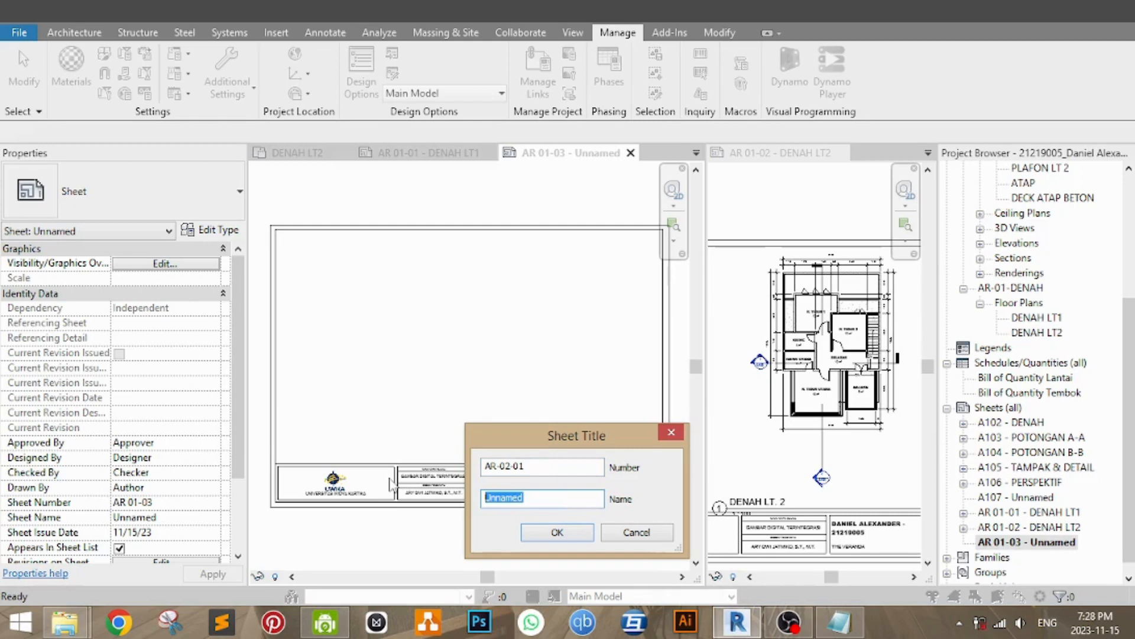
type("DENAH POLA LANTAI")
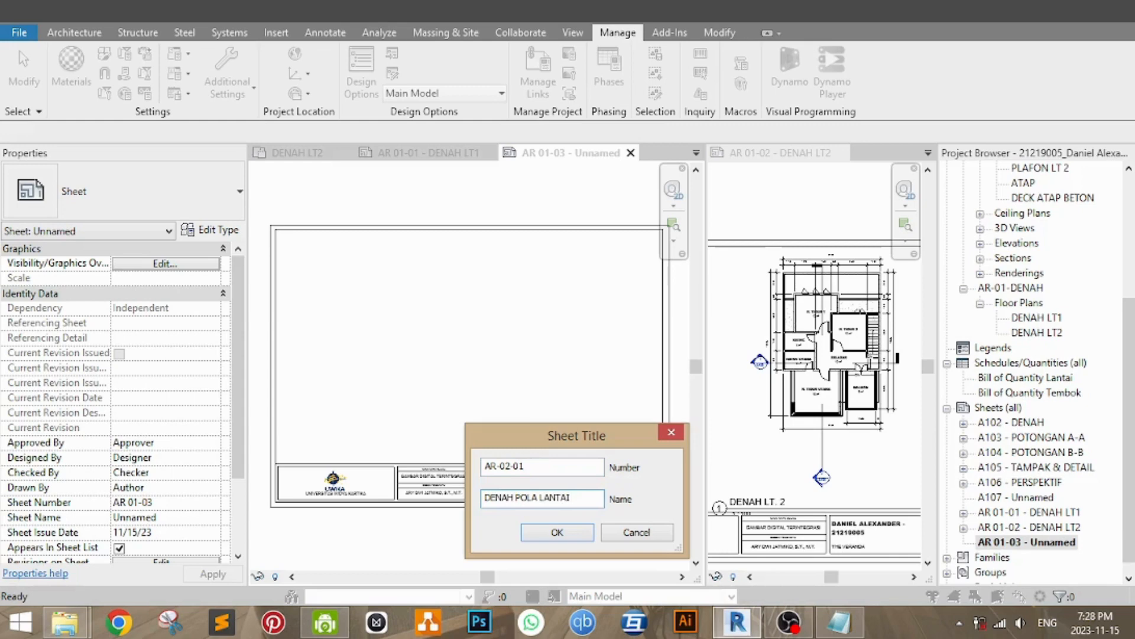
type(" LT1")
key("Return")
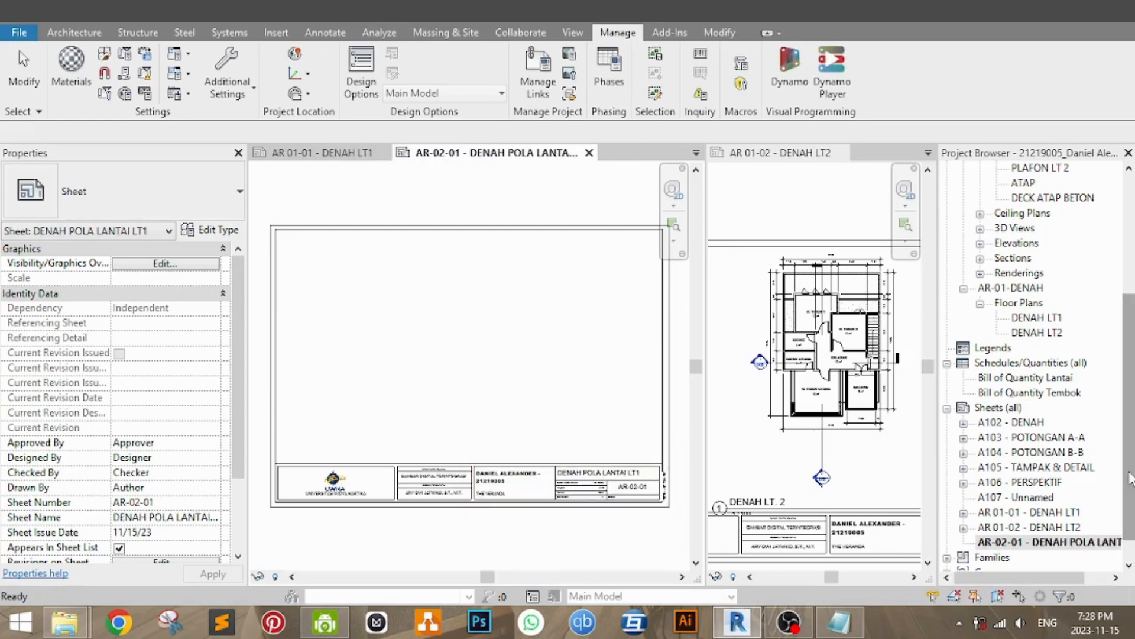
Step: Create another new sheet in the project following AR-02-01
scroll(1131, 434, "down", 1)
right_click(1000, 377)
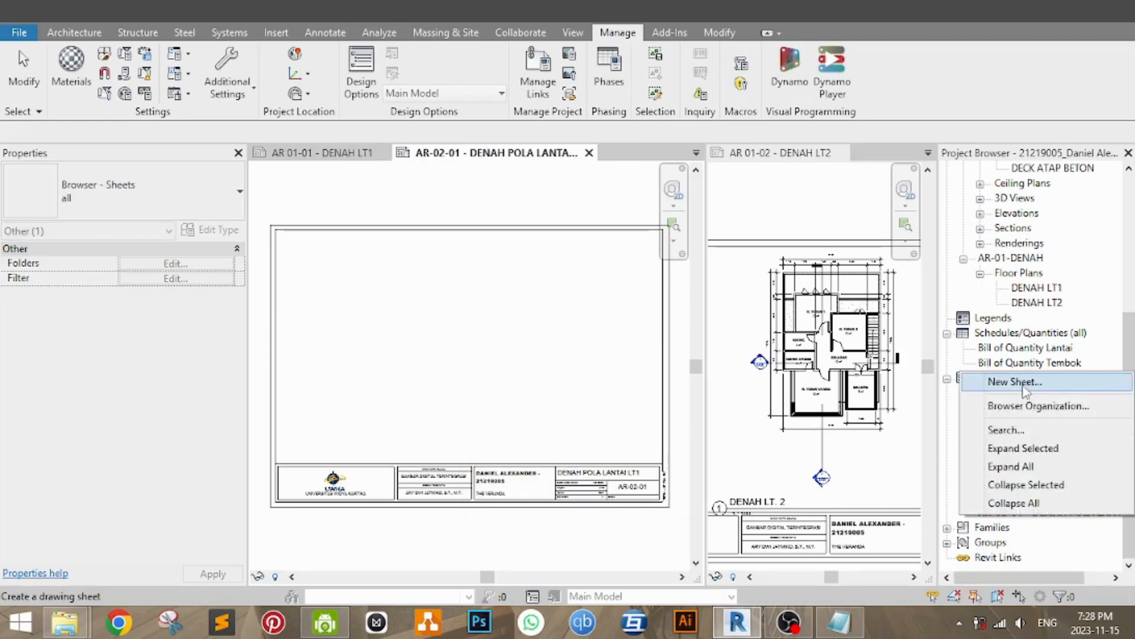
left_click(1005, 379)
left_click(919, 517)
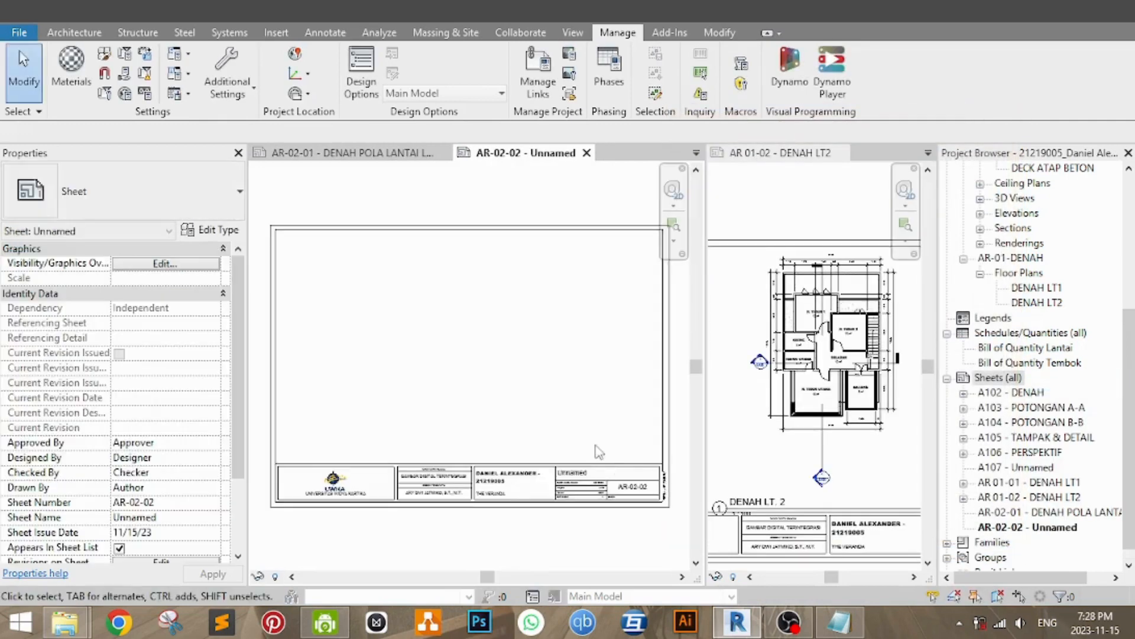
Step: Rename the unnamed sheet AR-02-02 as DENAH POLA LANTAI LT2, keeping its number
left_click(1025, 528)
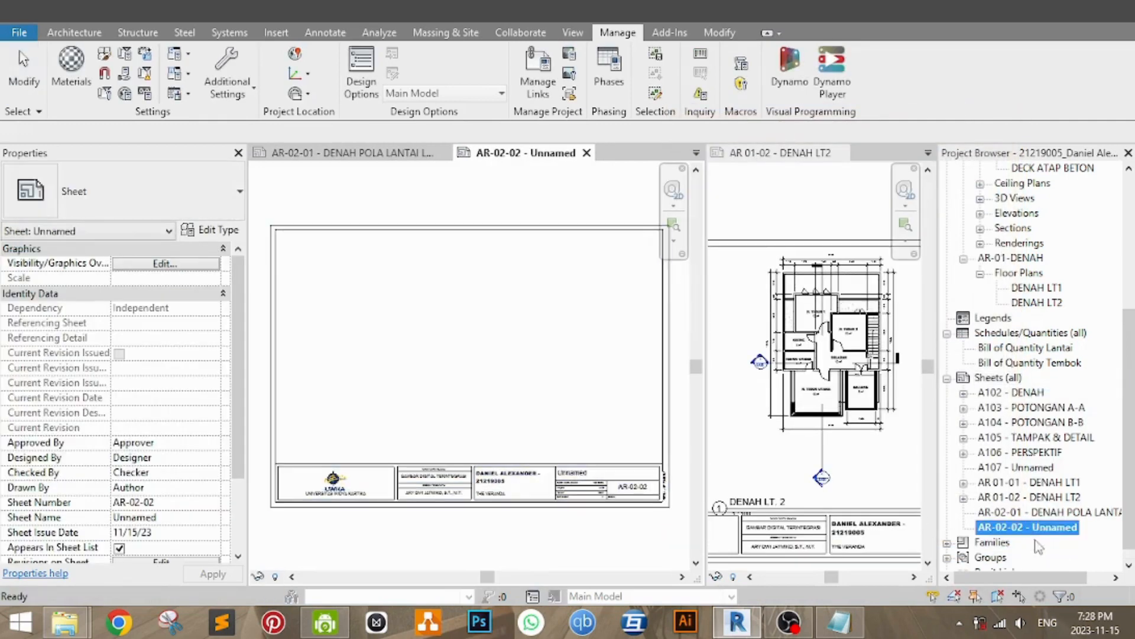
key("F2")
key("Tab")
type("DENAH")
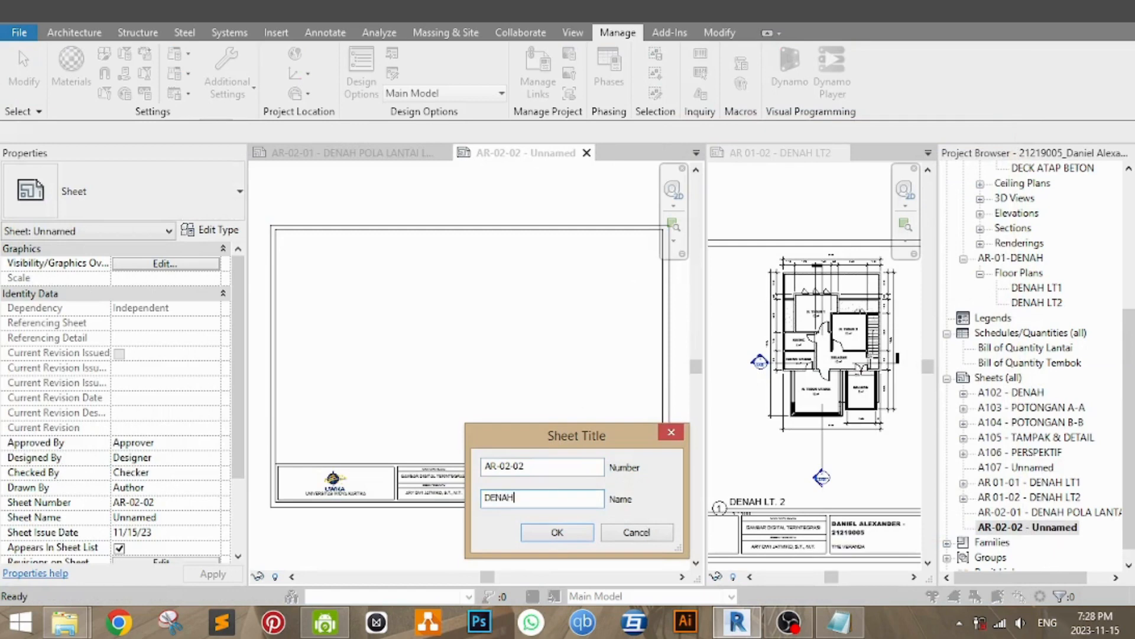
type(" POLA LANTAI LT2")
key("Return")
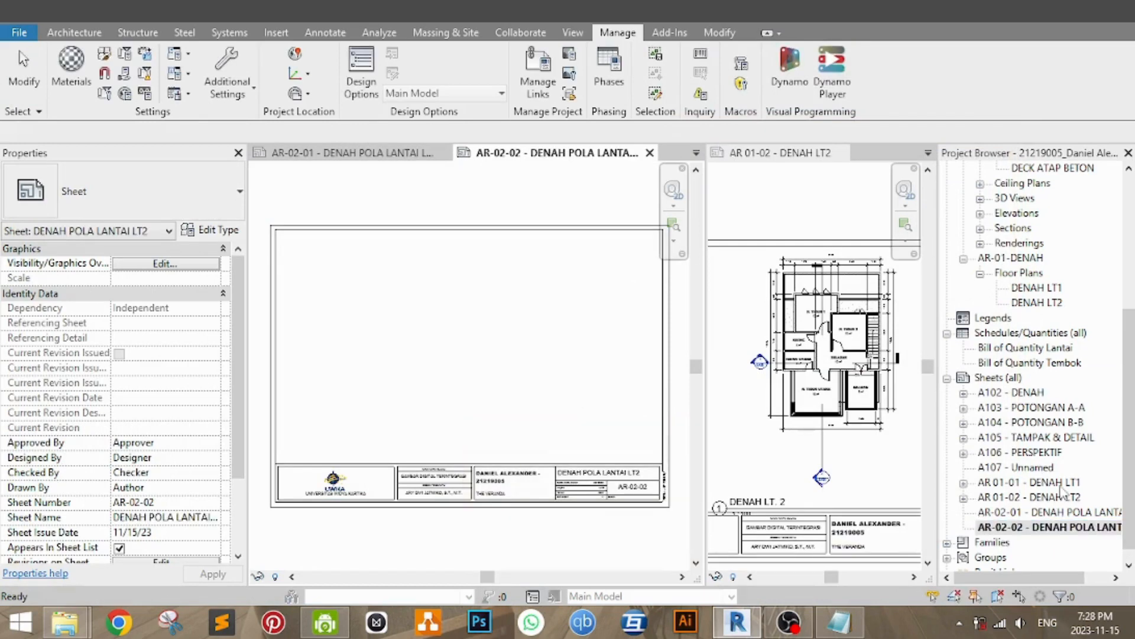
Step: Duplicate the uncategorized LANTAI 1 floor plan with detailing
left_click(1088, 513)
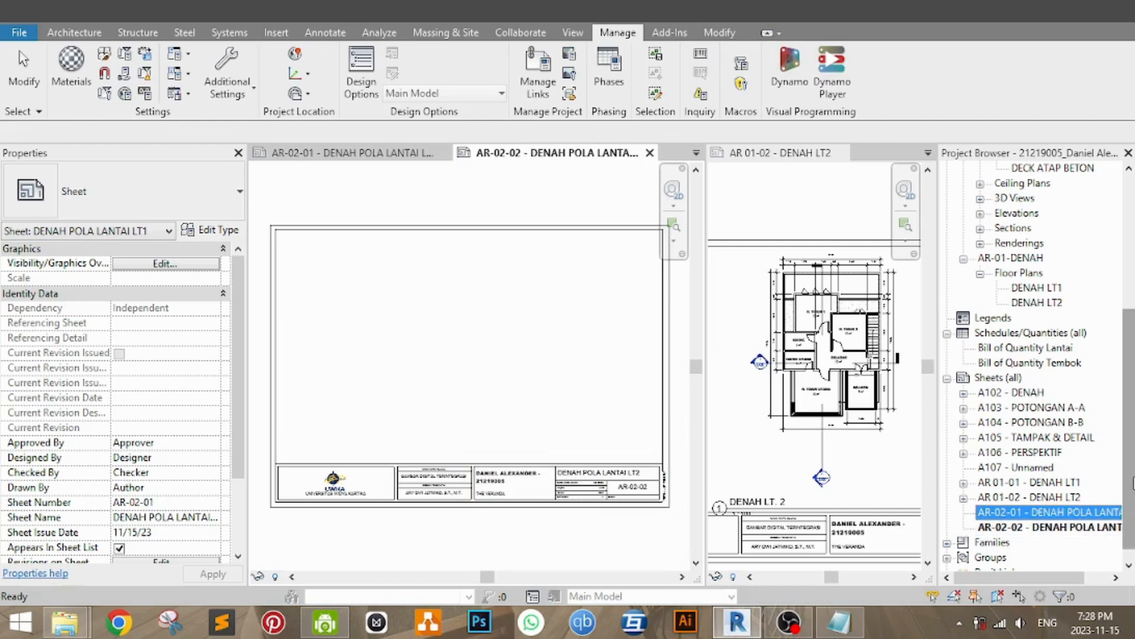
left_click_drag(1131, 482, 1131, 349)
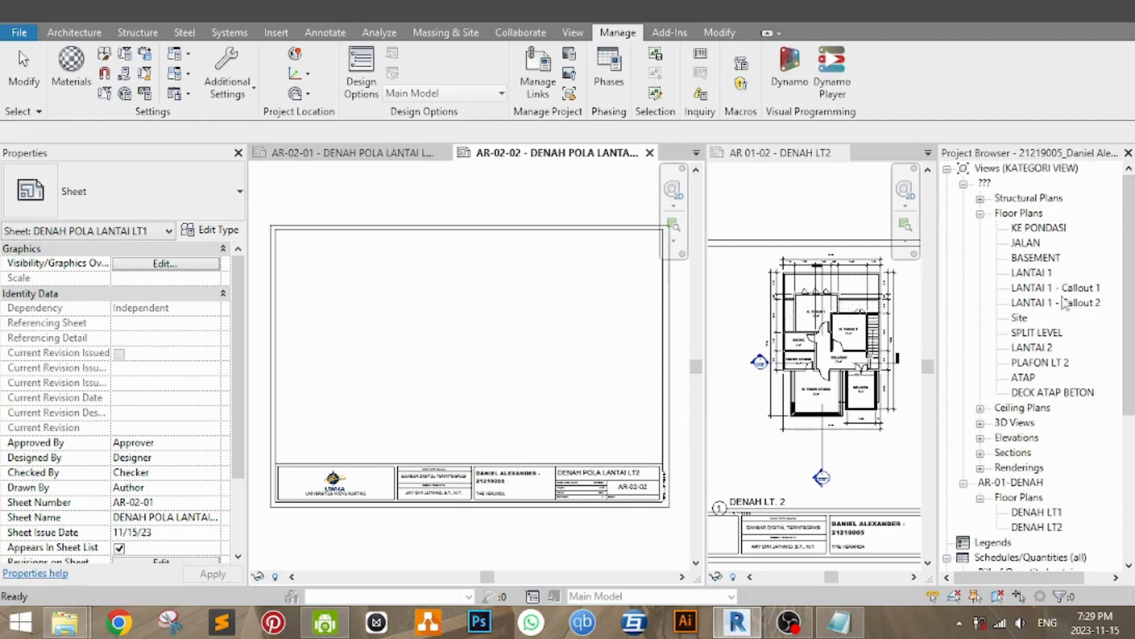
left_click(1038, 273)
right_click(1038, 273)
mouse_move(1040, 362)
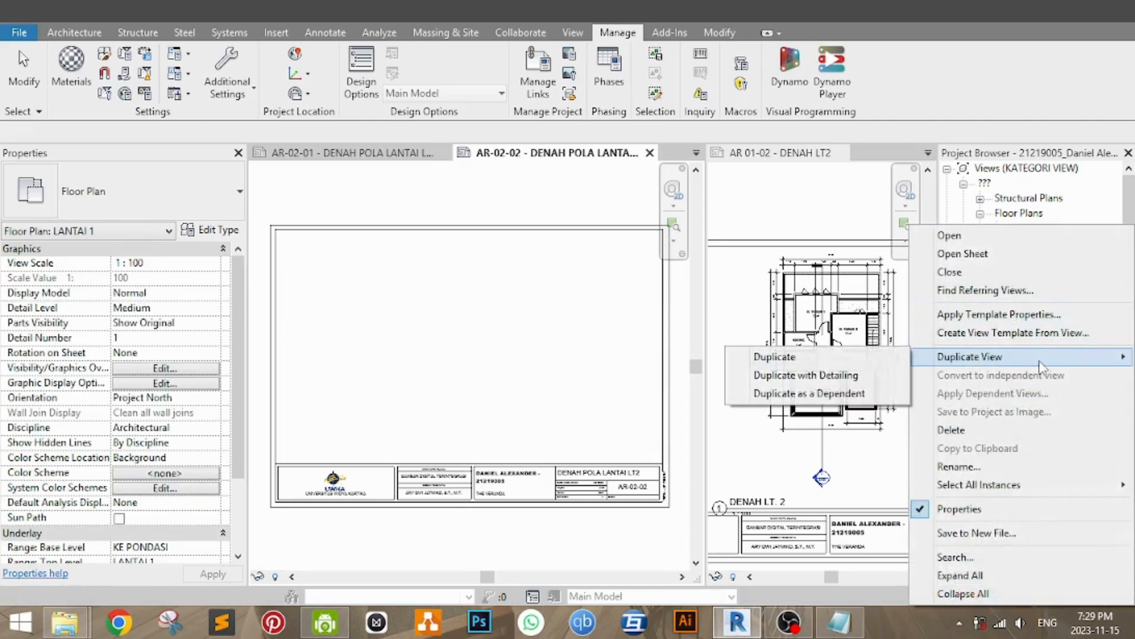
left_click(801, 376)
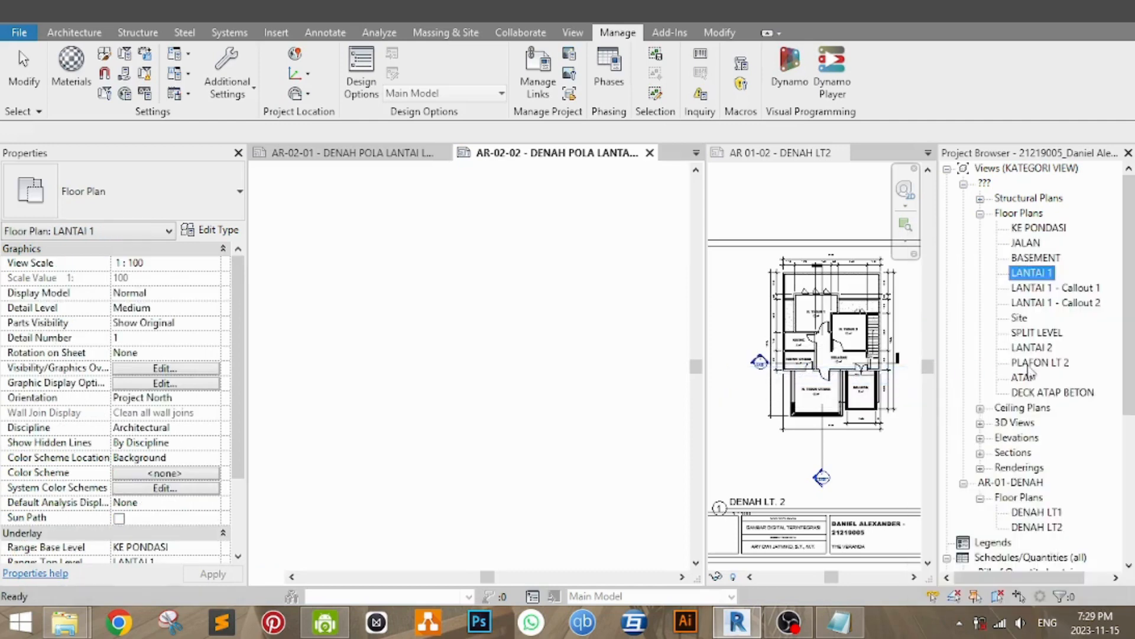
Step: Duplicate the uncategorized LANTAI 2 floor plan with detailing
left_click(1040, 362)
right_click(1040, 362)
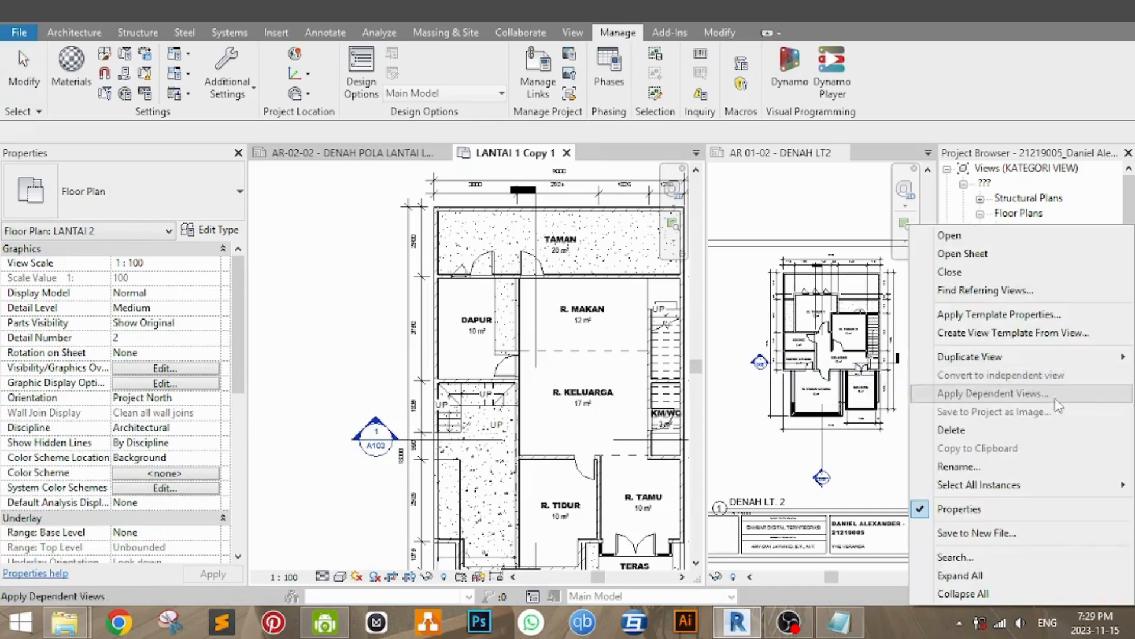
mouse_move(1005, 360)
left_click(802, 372)
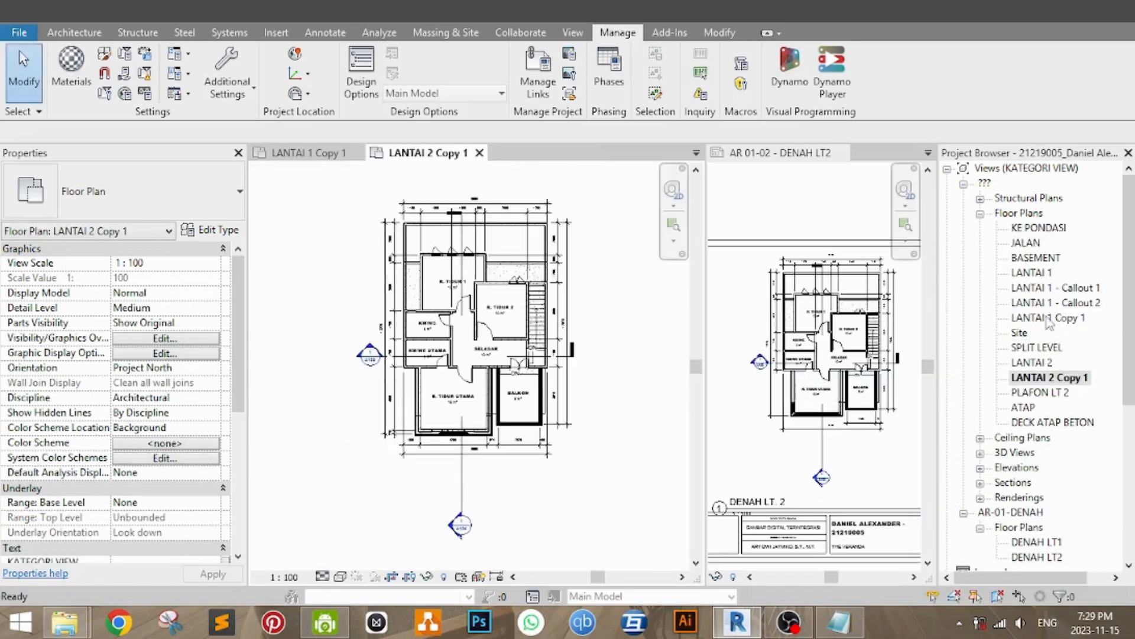
Step: Rename the duplicated LANTAI 1 floor plan as DENAH POLA LANTAI LT1
left_click(1082, 318)
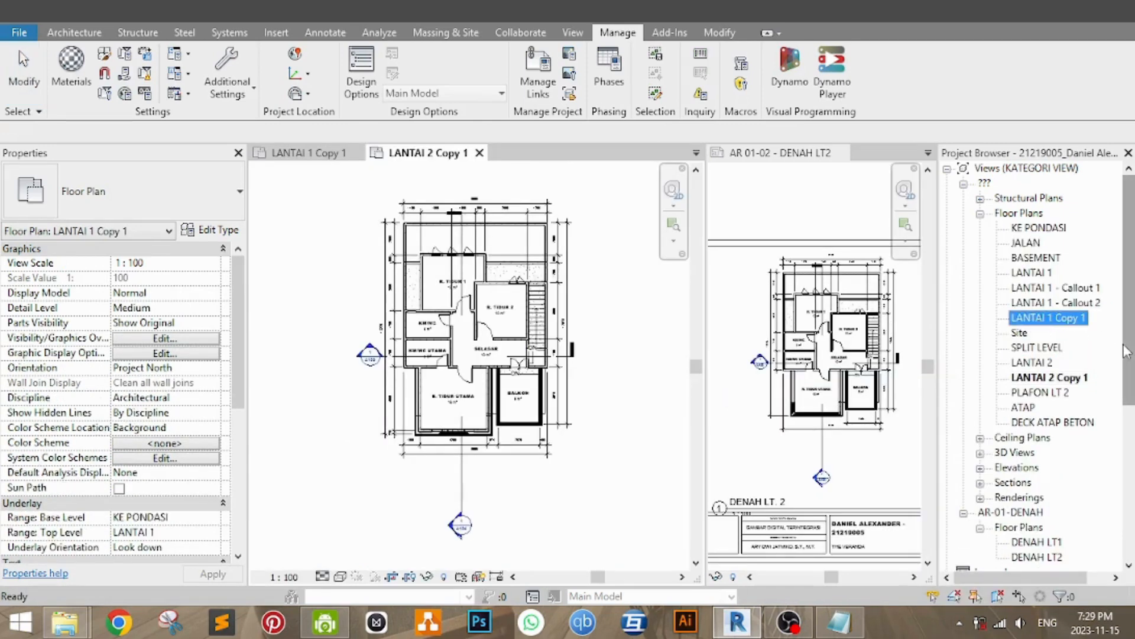
left_click(1055, 303)
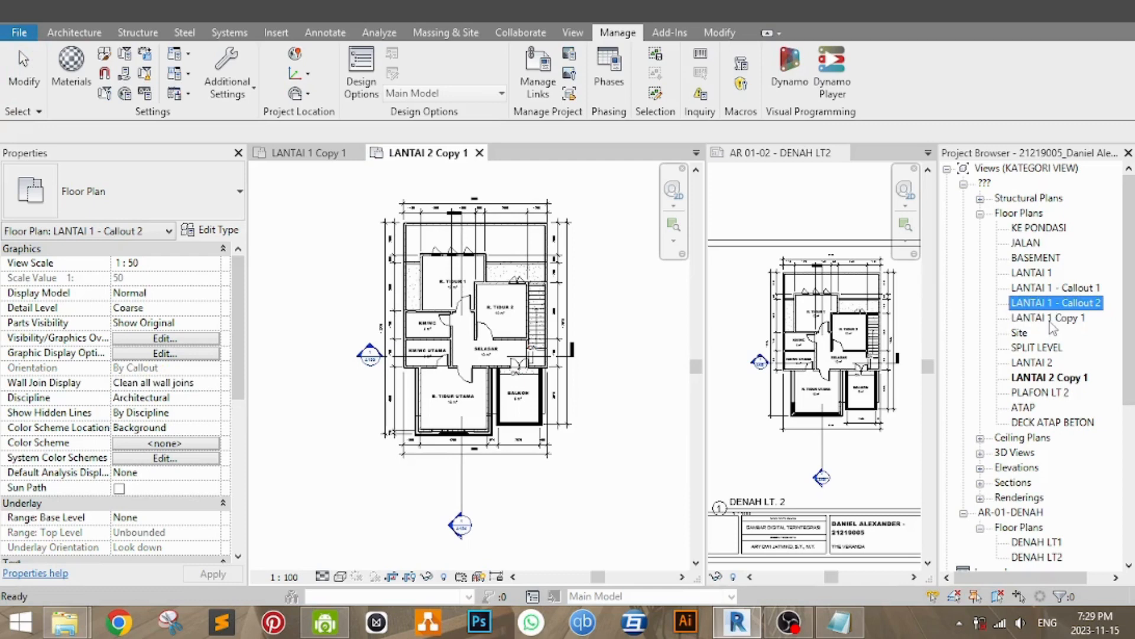
left_click(1053, 320)
right_click(1054, 320)
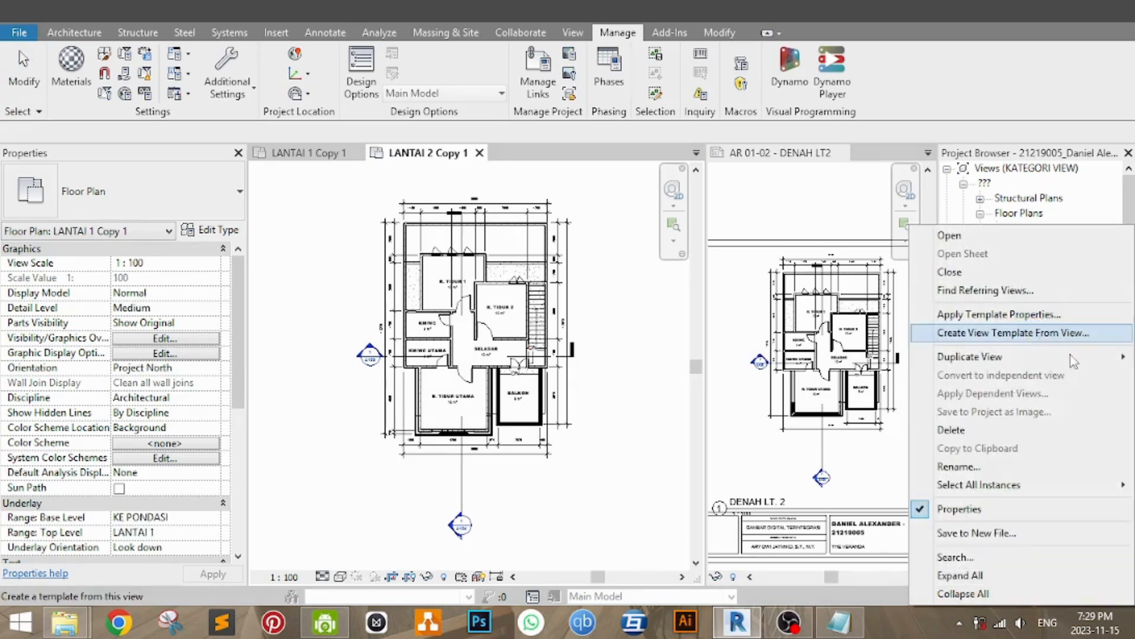
left_click(999, 466)
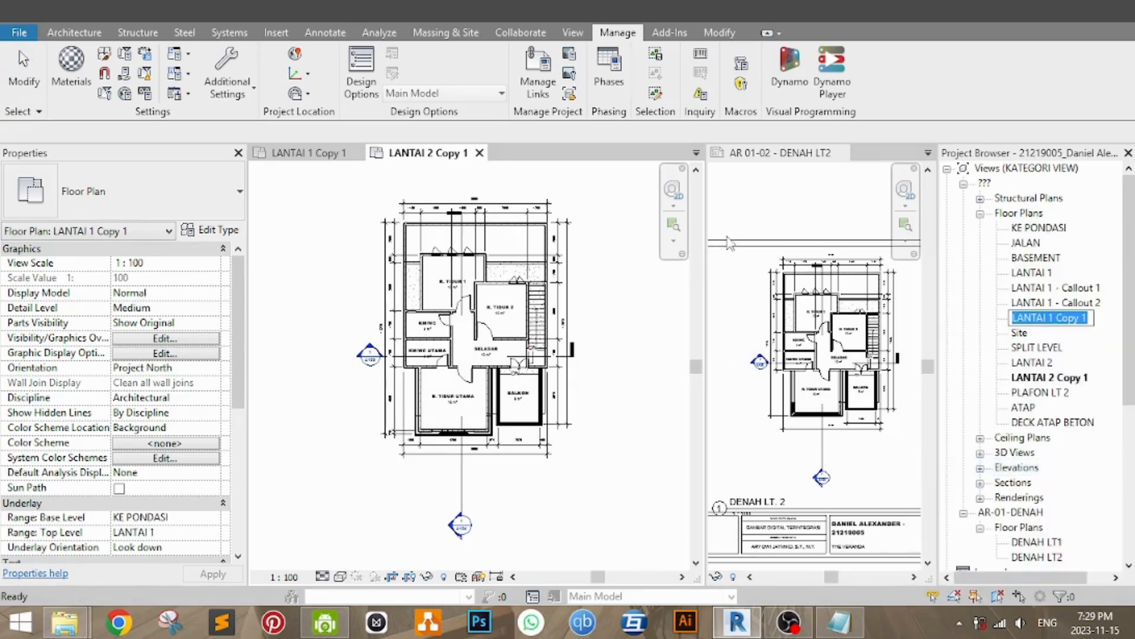
type("DE")
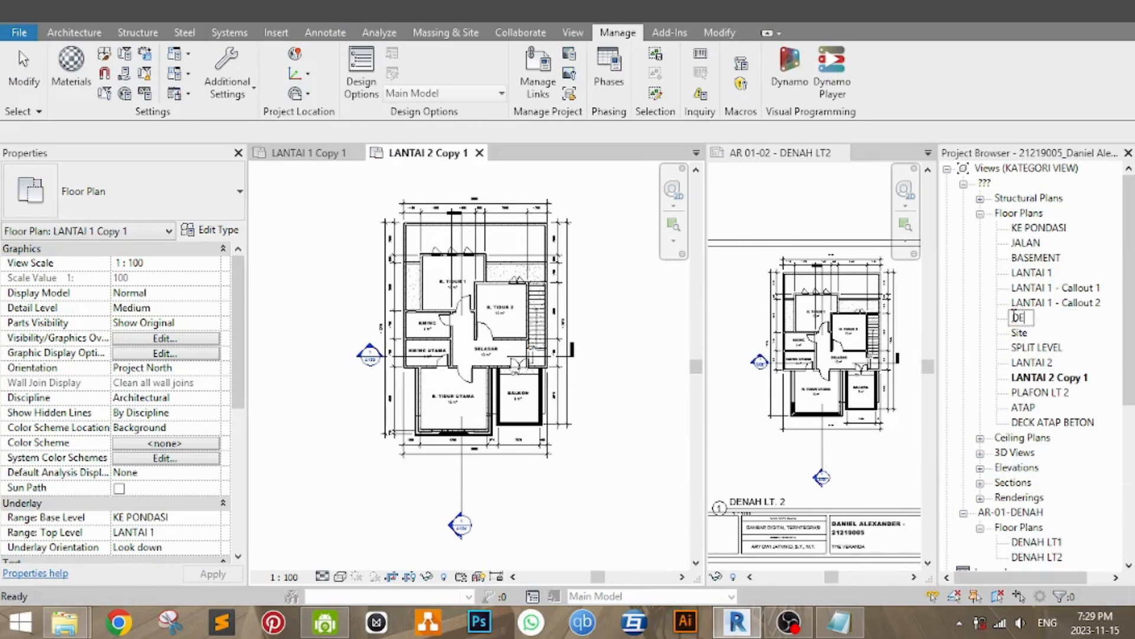
type("NAH POLA LANTAI 1")
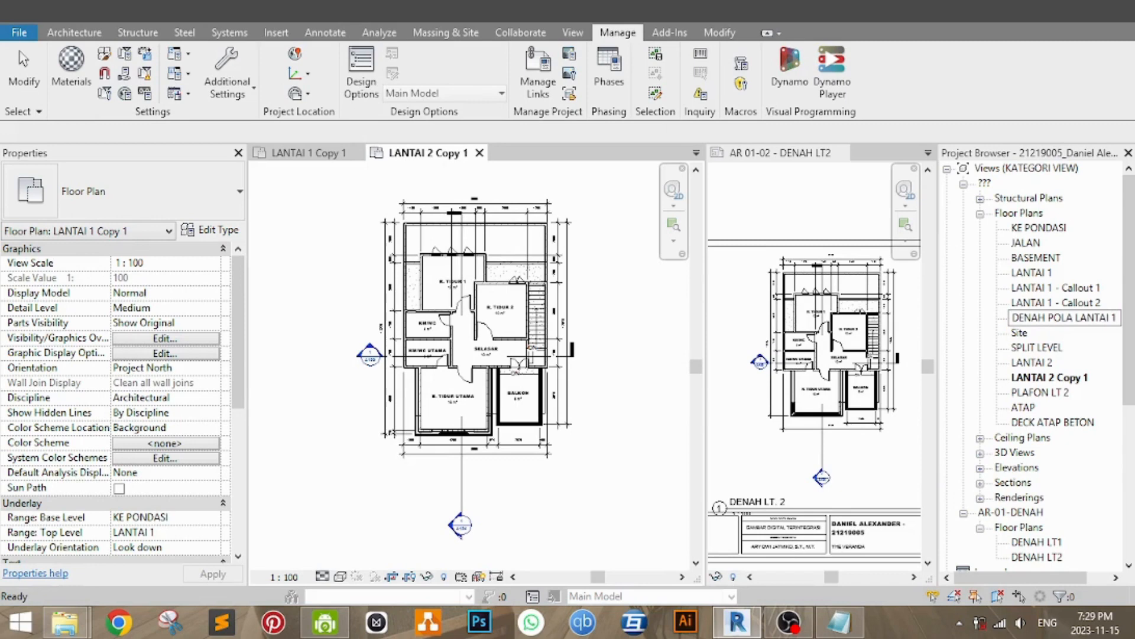
type(" LT1")
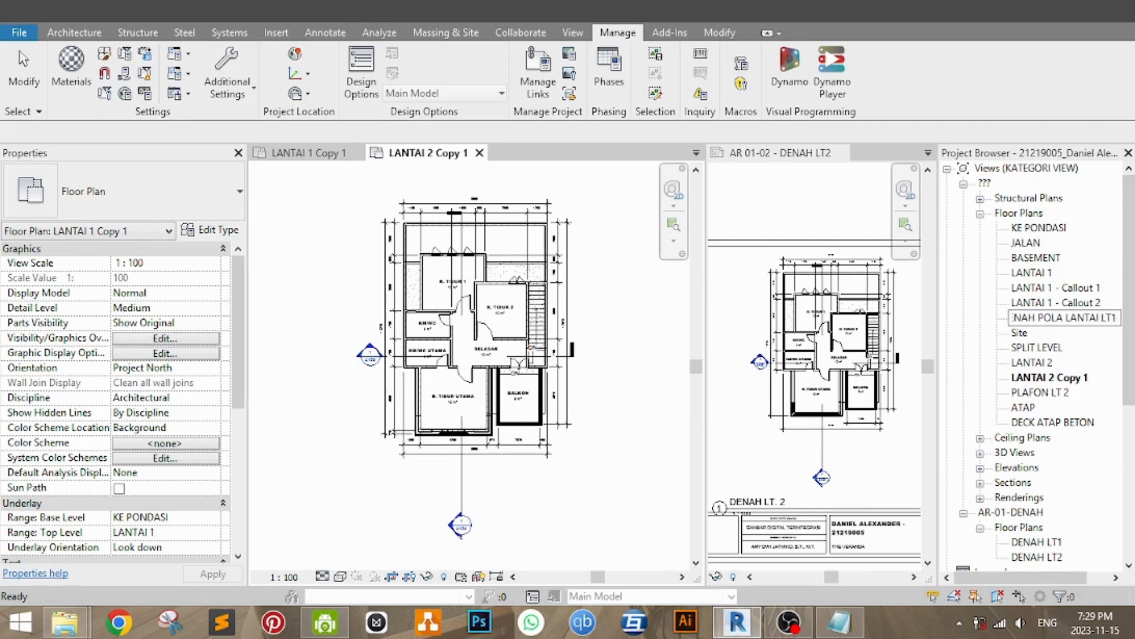
key("Return")
Step: Rename the duplicated LANTAI 2 floor plan as DENAH POLA LANTAI LT2
left_click(1040, 379)
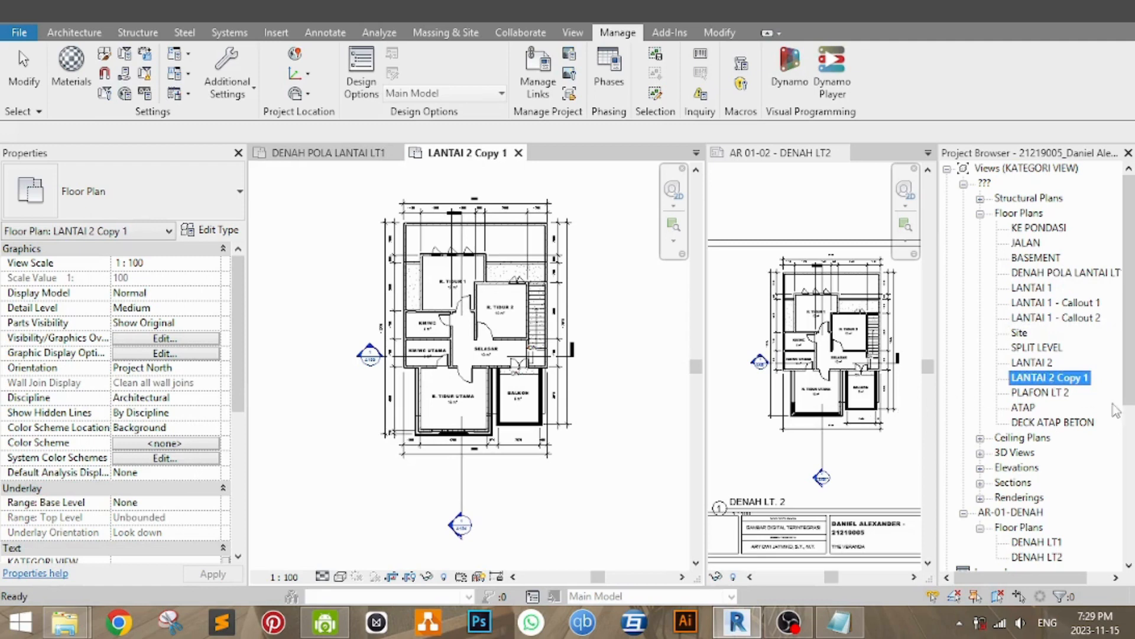
left_click(1061, 378)
type("DE")
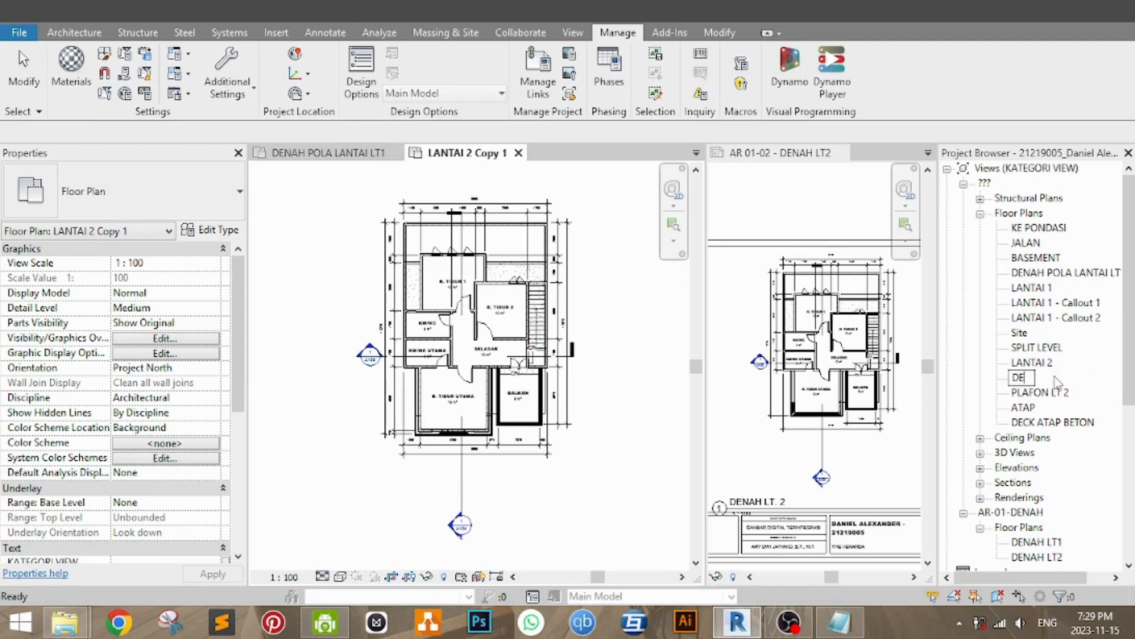
type("NAH POLA LANTAI LT2")
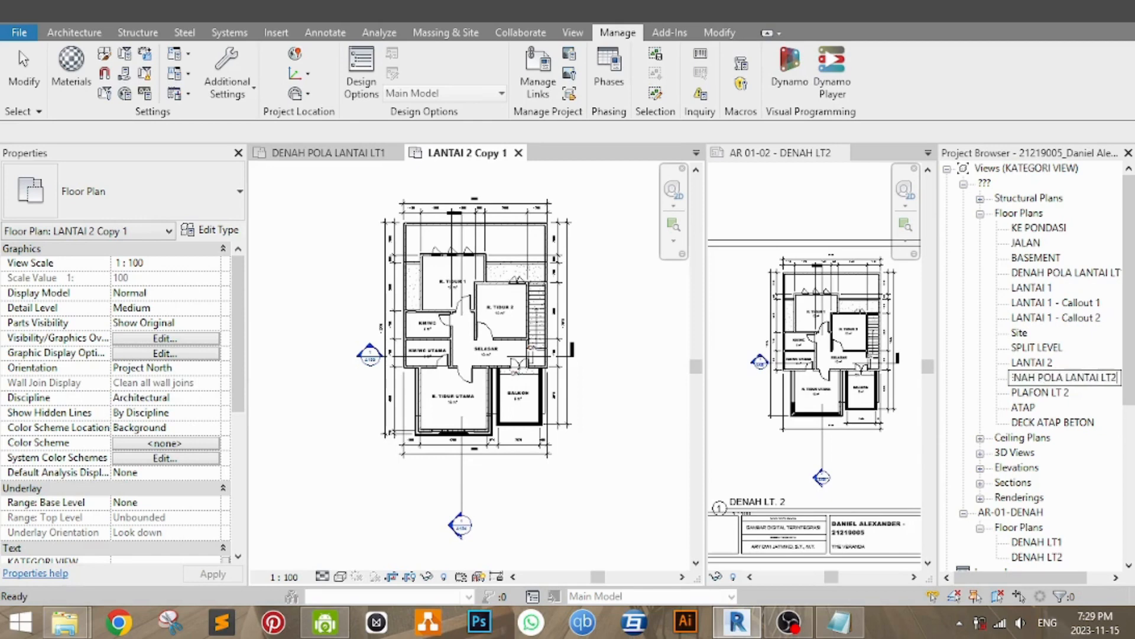
key("Return")
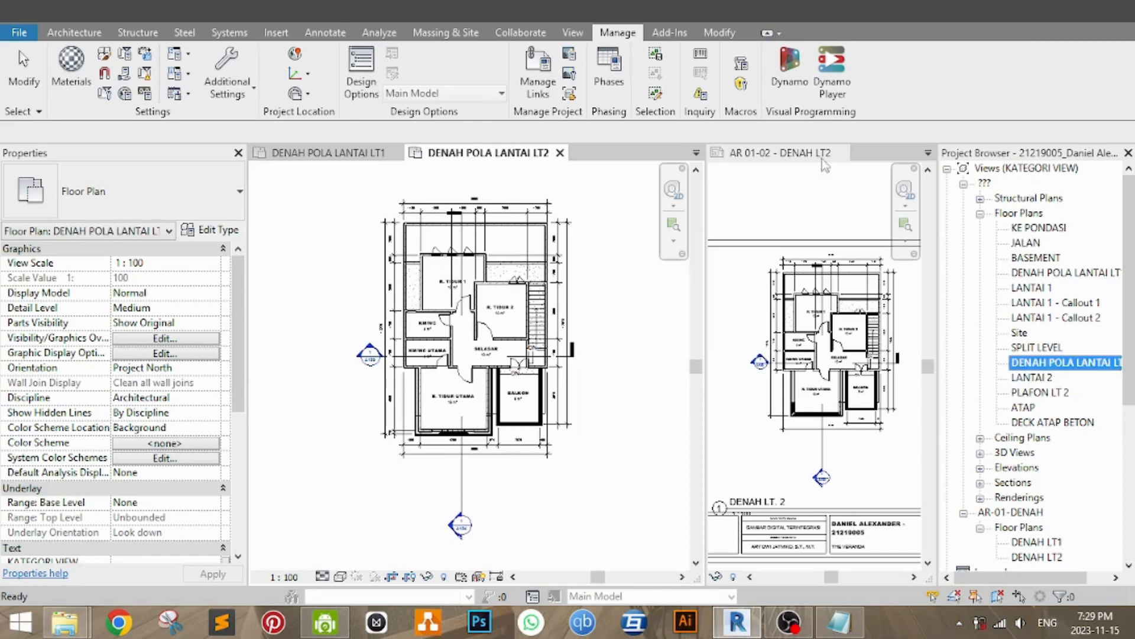
Step: Select both DENAH POLA LANTAI floor plans together and open their view template assignment
left_click(1065, 272, "ctrl")
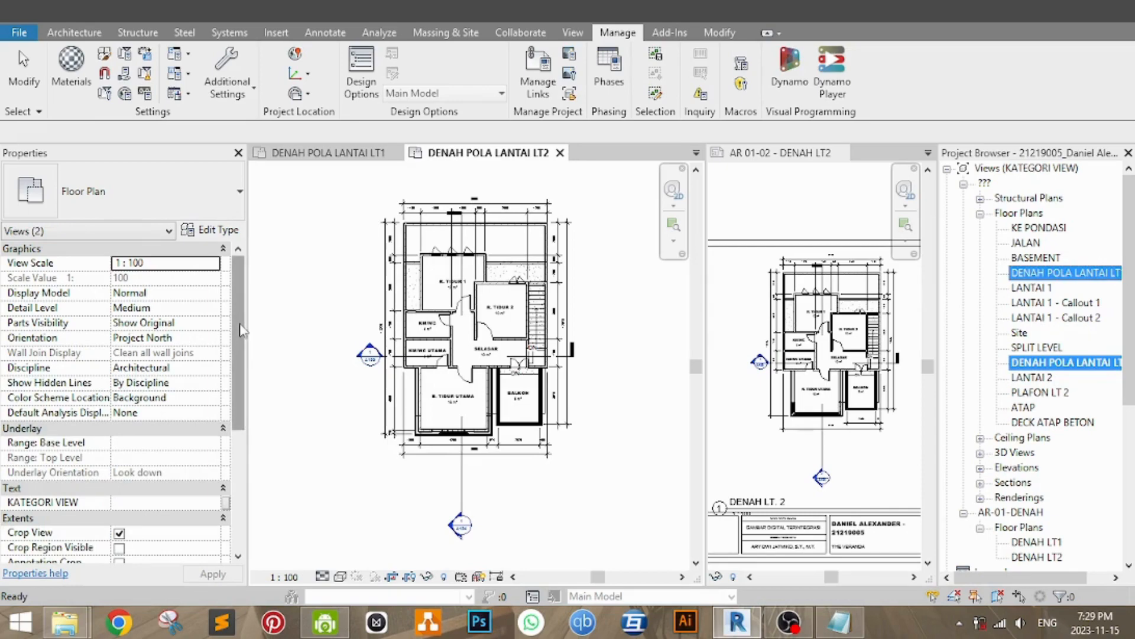
scroll(195, 367, "down", 5)
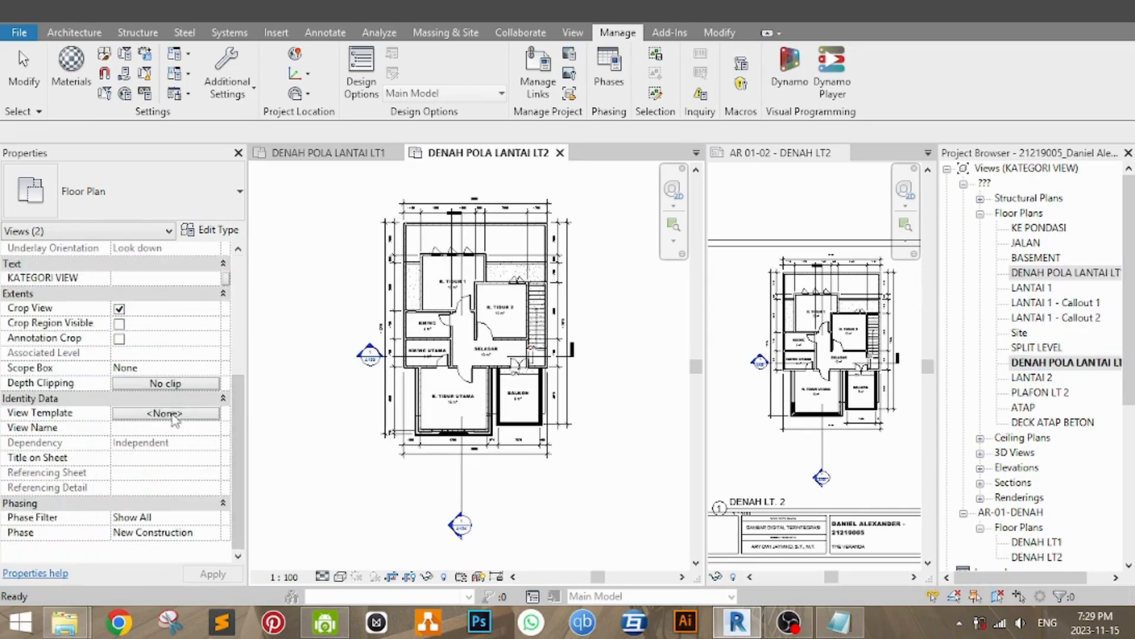
left_click(169, 415)
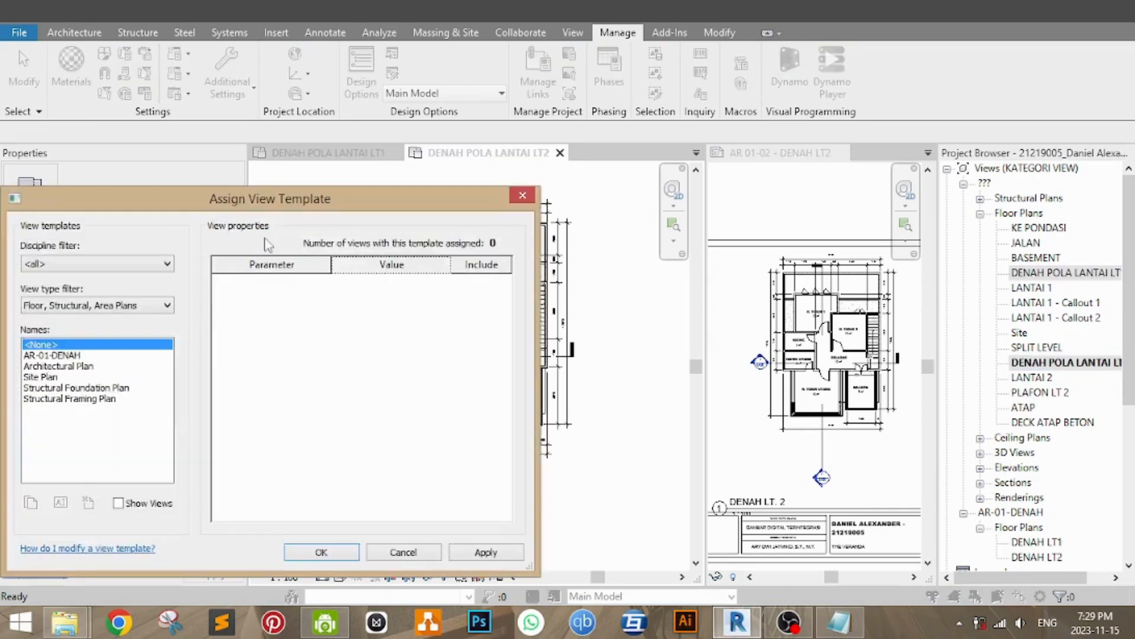
left_click_drag(473, 188, 471, 188)
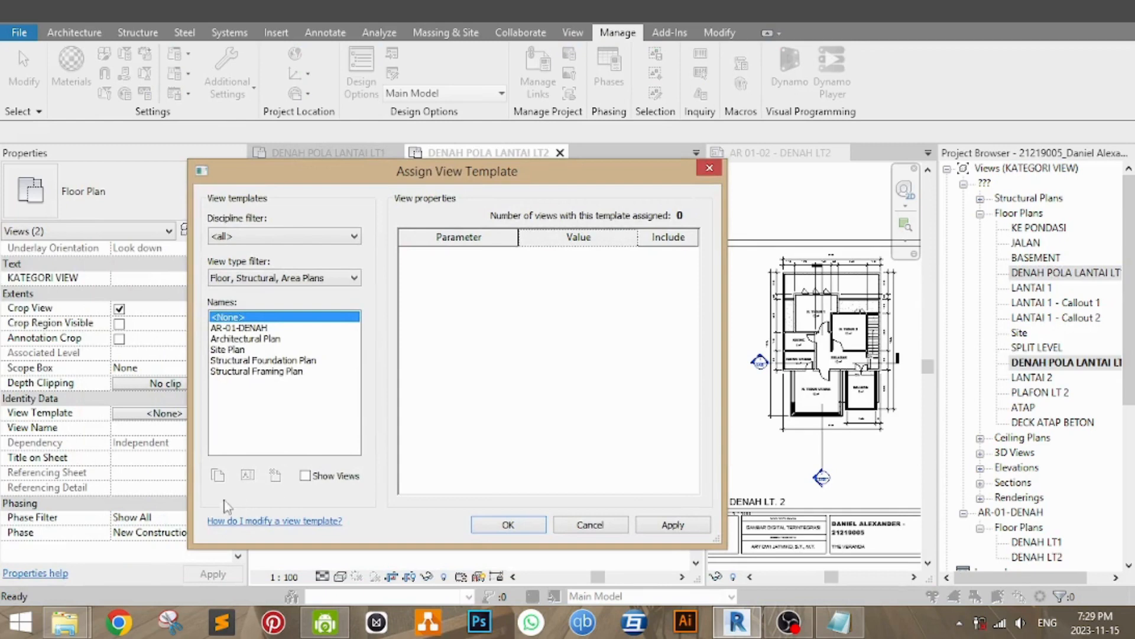
Step: Duplicate the AR-01-DENAH view template as AR-02-DENAH POLA LANTAI and assign the copy to both selected plans
left_click(259, 330)
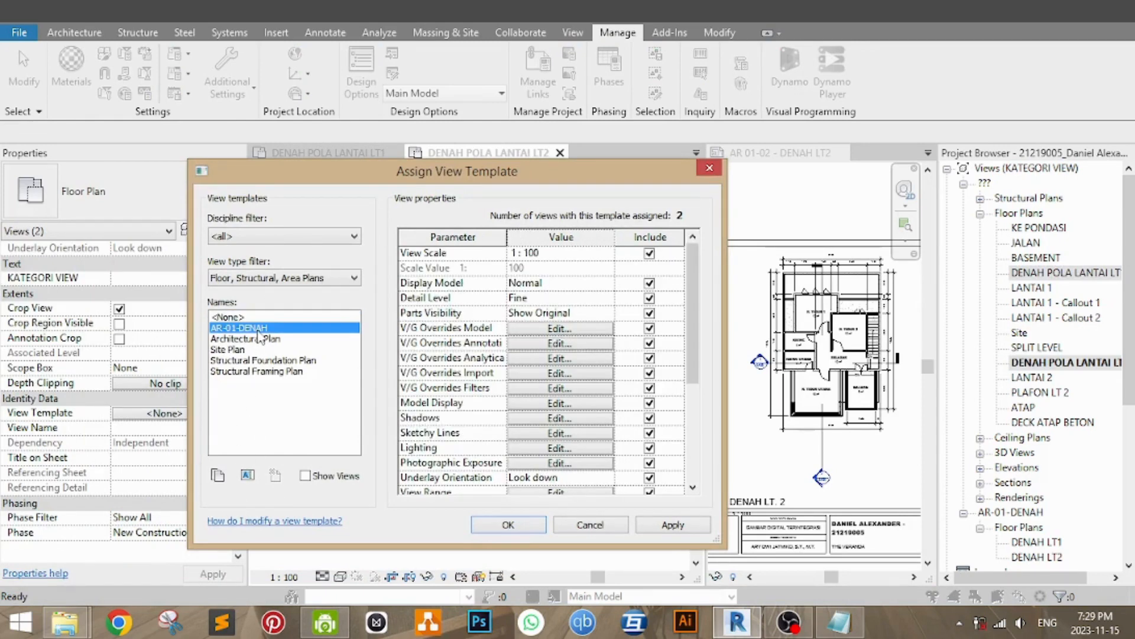
left_click(218, 476)
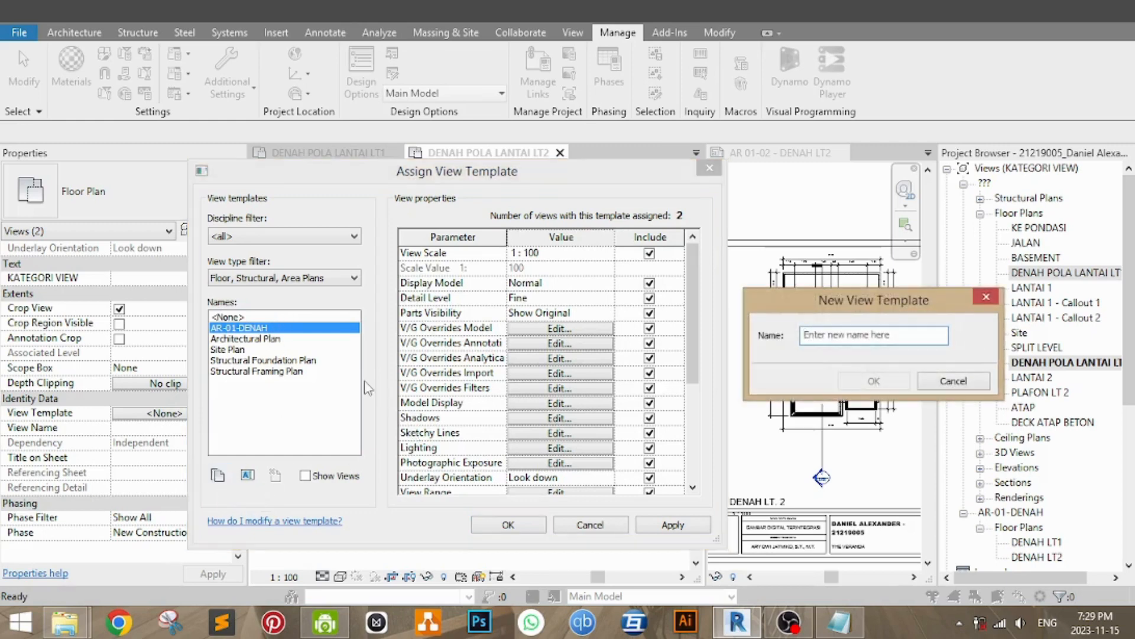
type("AR")
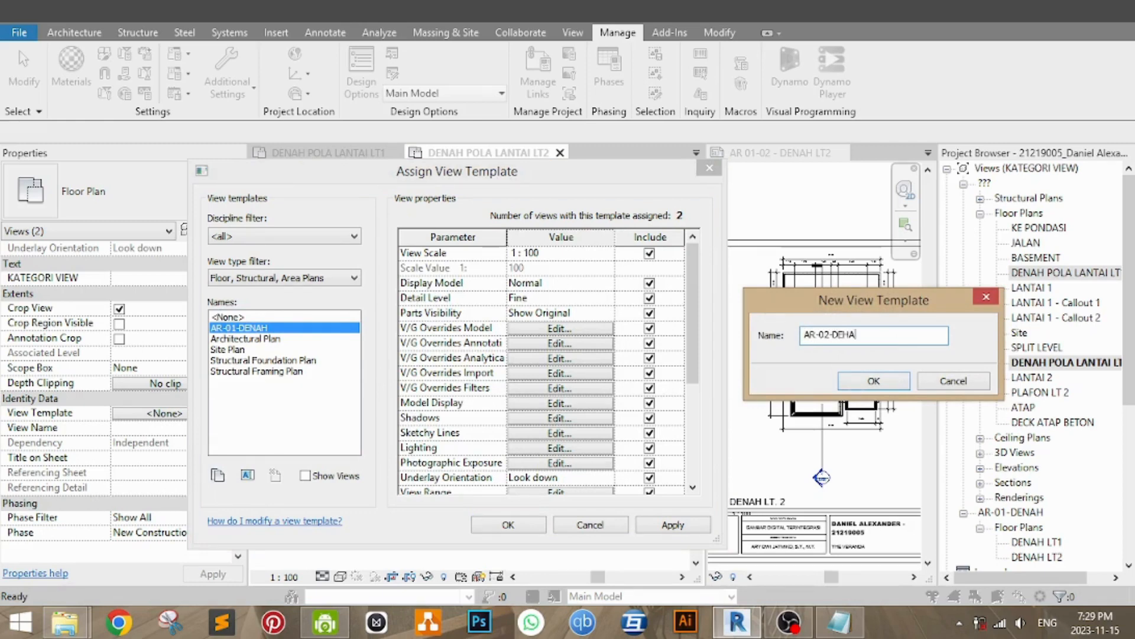
type("-02-DENAH POLA LANTAI")
key("Return")
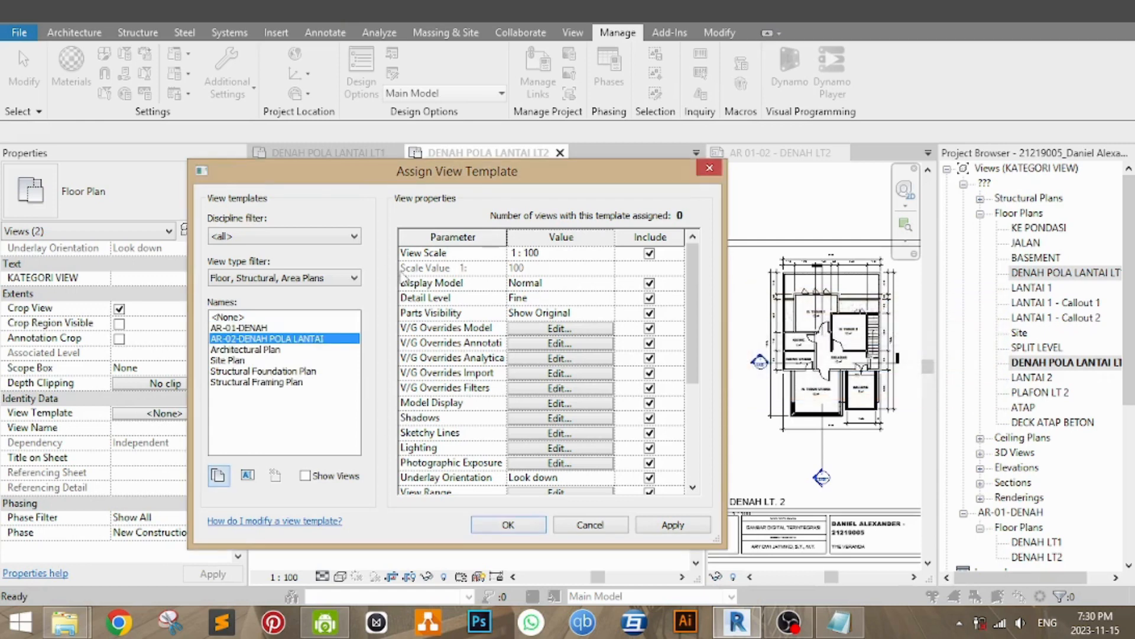
left_click(521, 530)
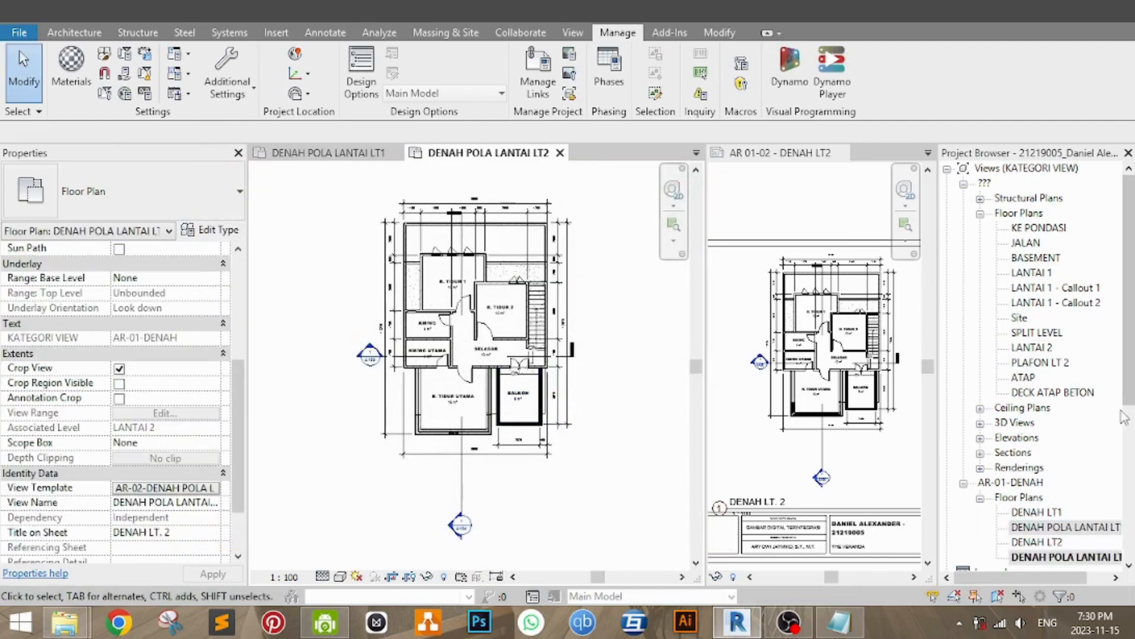
Step: In the AR-02-DENAH POLA LANTAI view template, change the KATEGORI VIEW value to AR-02-DENAH
left_click(204, 488)
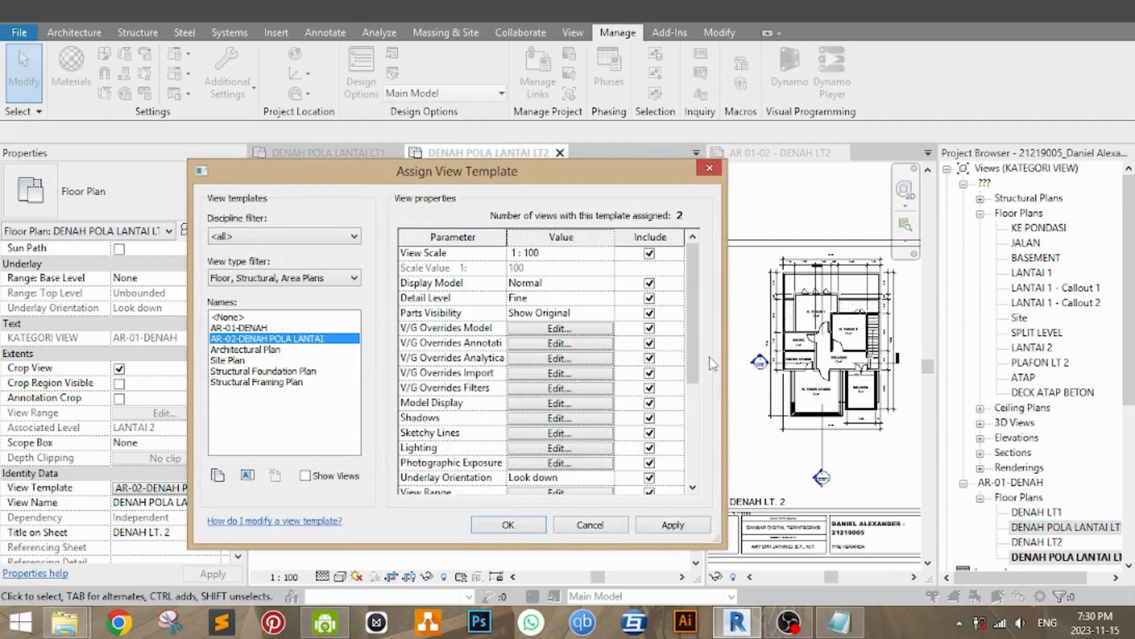
left_click_drag(694, 366, 680, 505)
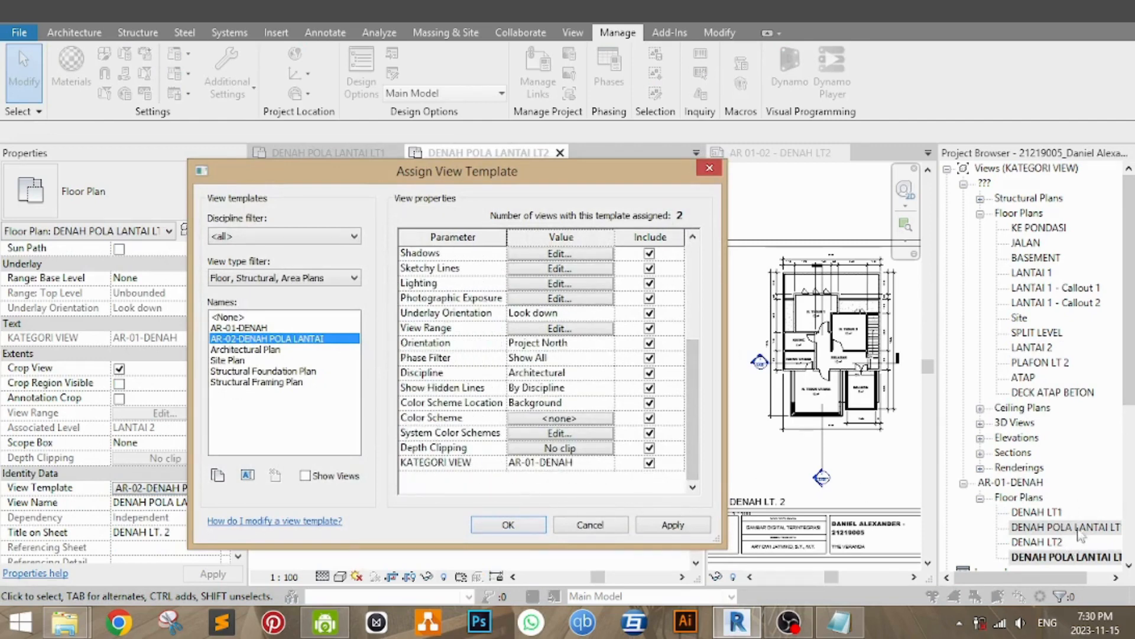
left_click(578, 462)
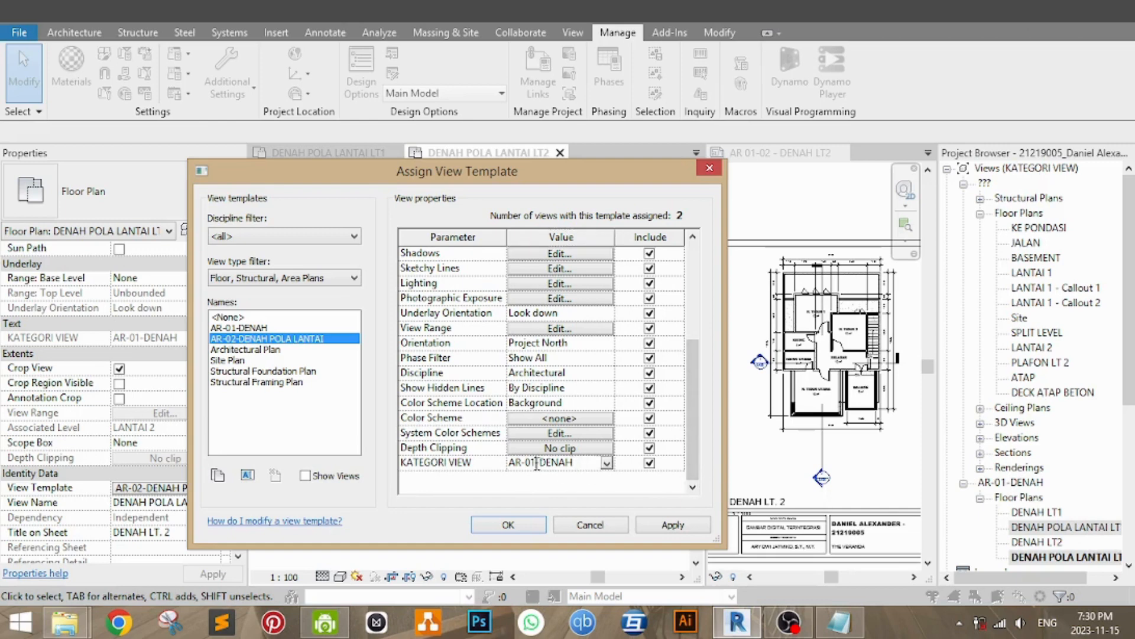
key("BackSpace")
type("2")
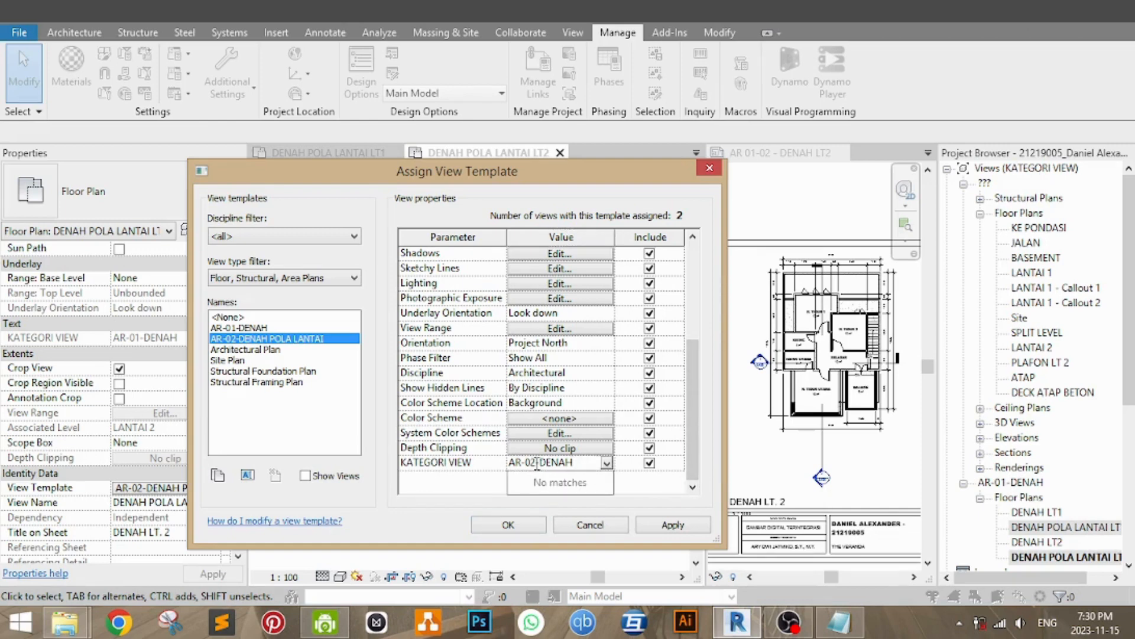
key("Right")
key("Right")
key("Right")
key("Right")
key("Tab")
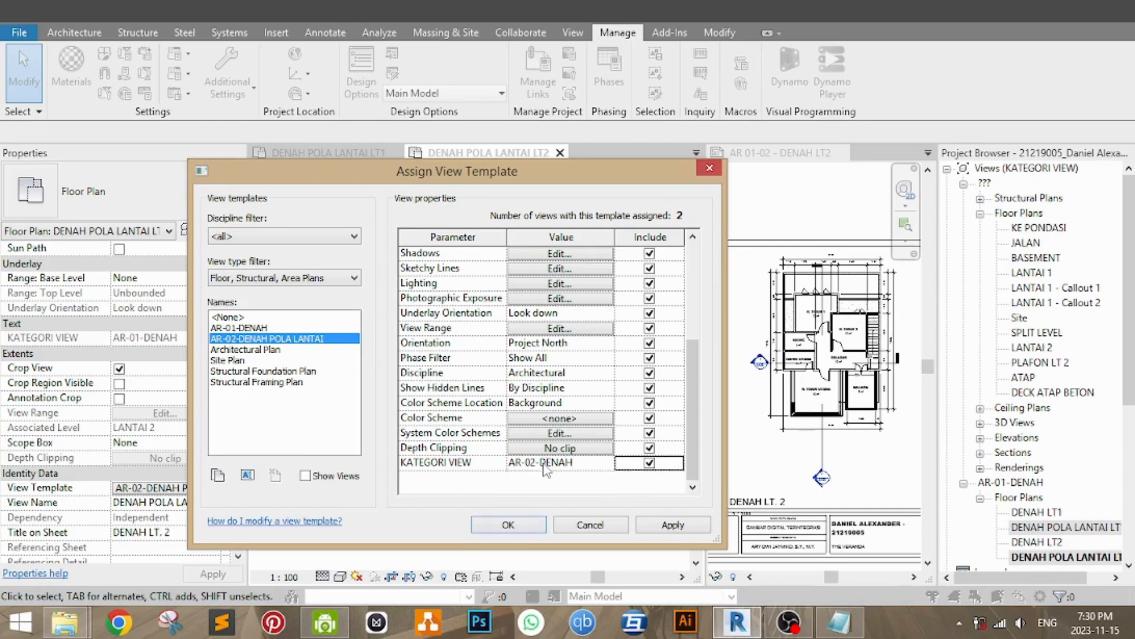
Step: Extend the template's KATEGORI VIEW value to AR-02-DENAH POLA LANTAI and accept the view template changes
left_click(544, 465)
left_click(586, 463)
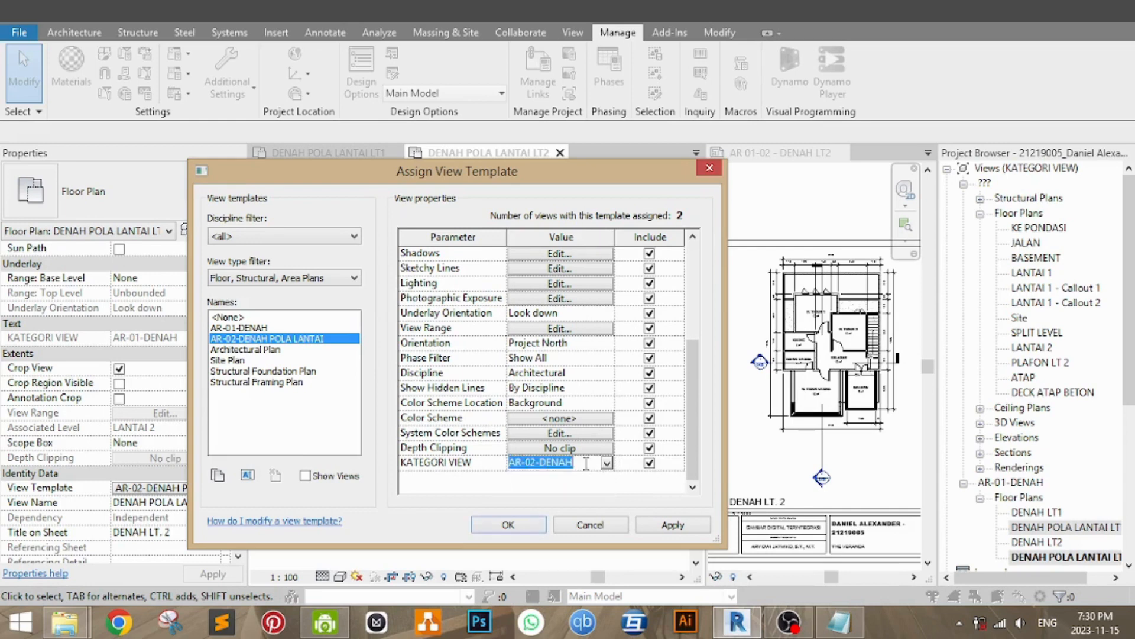
left_click(585, 463)
type("POLA LANTA")
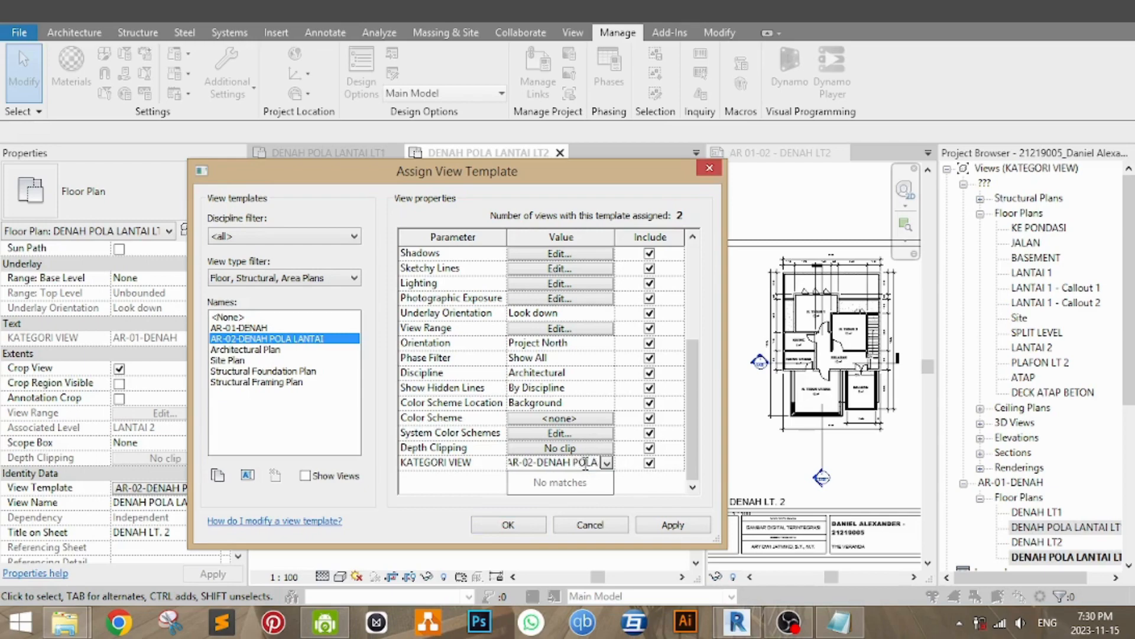
type("I")
key("Return")
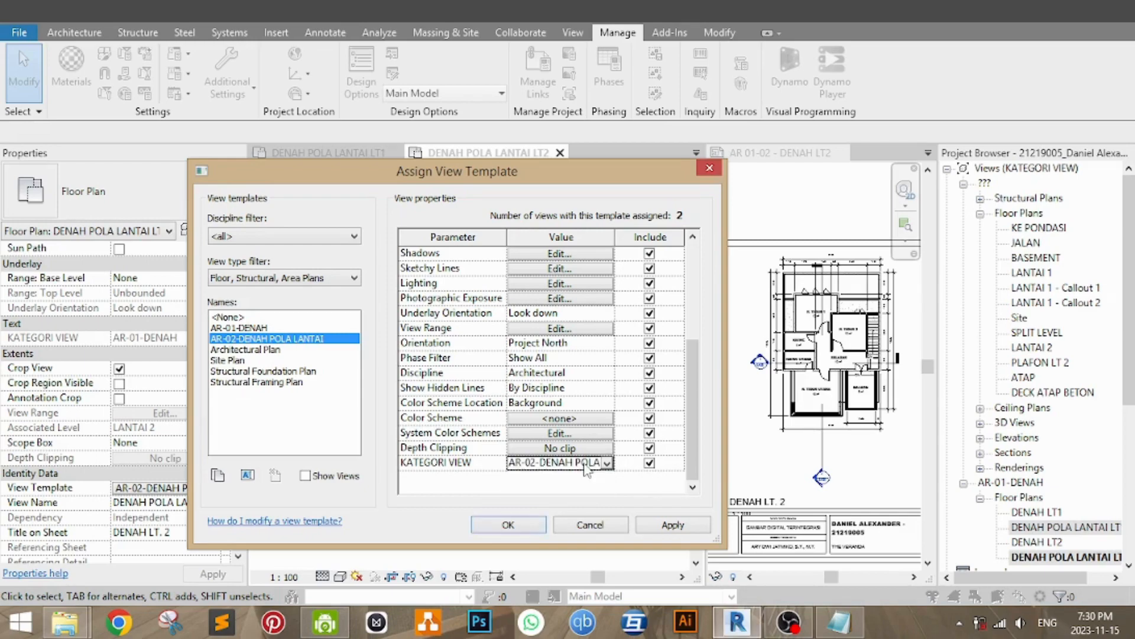
left_click(532, 530)
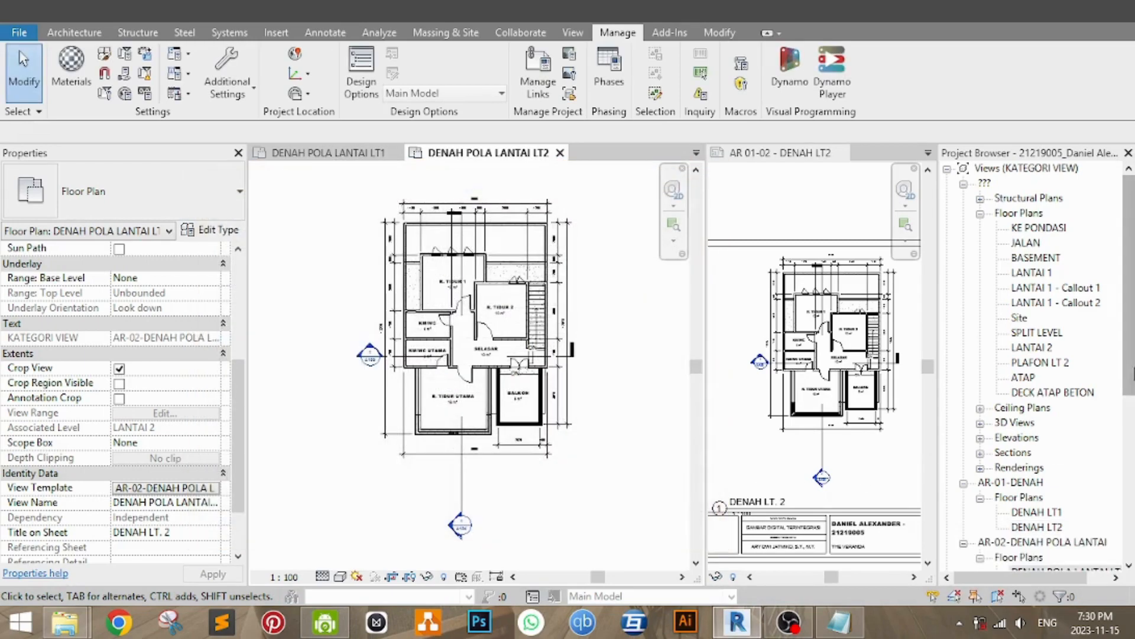
left_click_drag(1129, 340, 1128, 446)
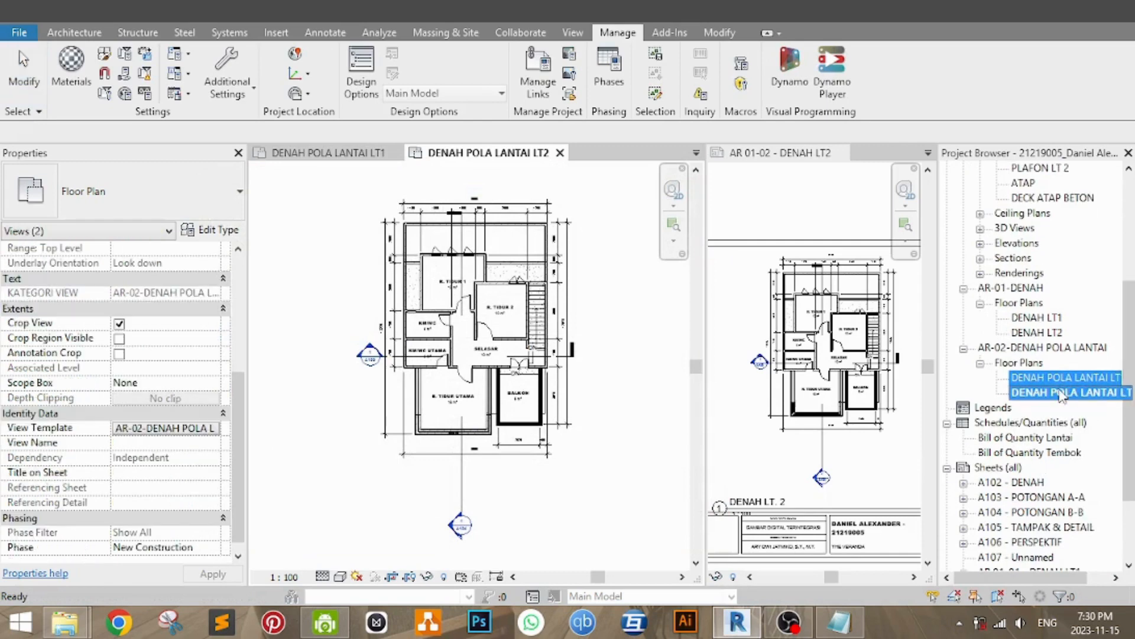
mouse_move(1130, 373)
left_mouse_down()
mouse_move(1130, 321)
mouse_move(1130, 379)
left_mouse_up()
left_click(637, 390)
mouse_move(638, 385)
middle_mouse_down()
mouse_move(641, 407)
mouse_move(637, 384)
middle_mouse_up()
middle_click_drag(635, 345, 607, 388)
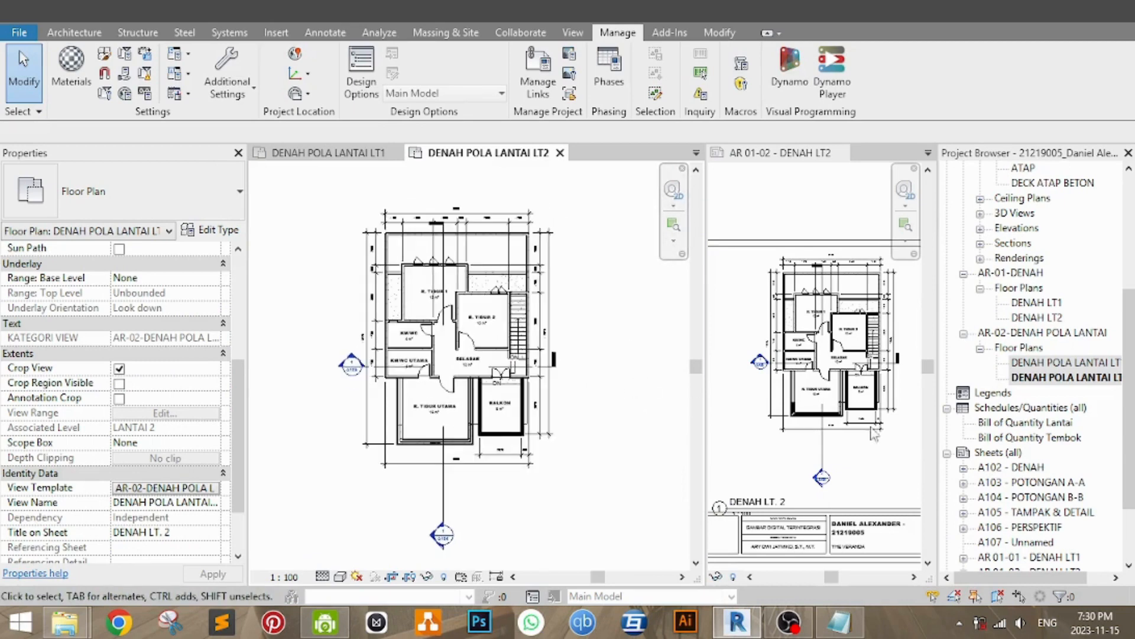
left_click_drag(1132, 415, 1120, 263)
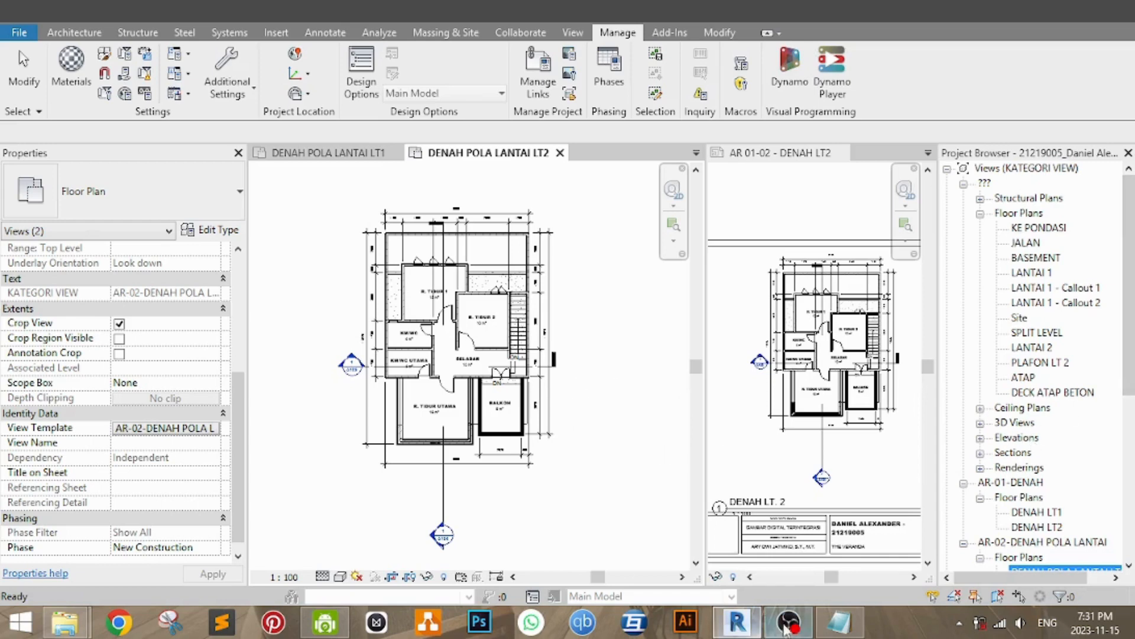
mouse_move(789, 628)
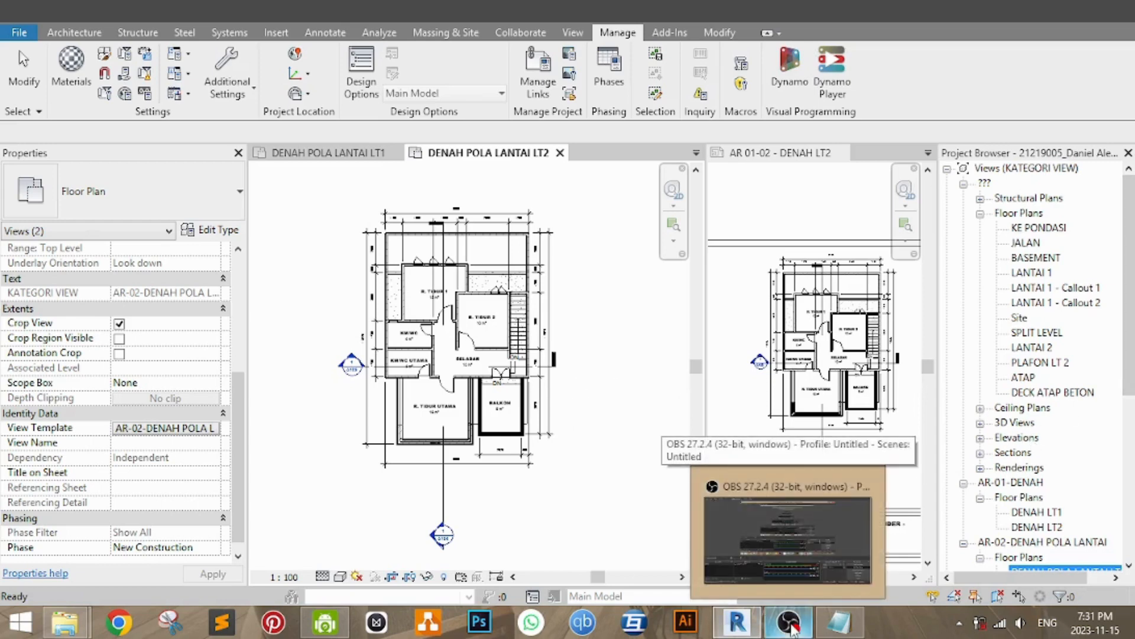